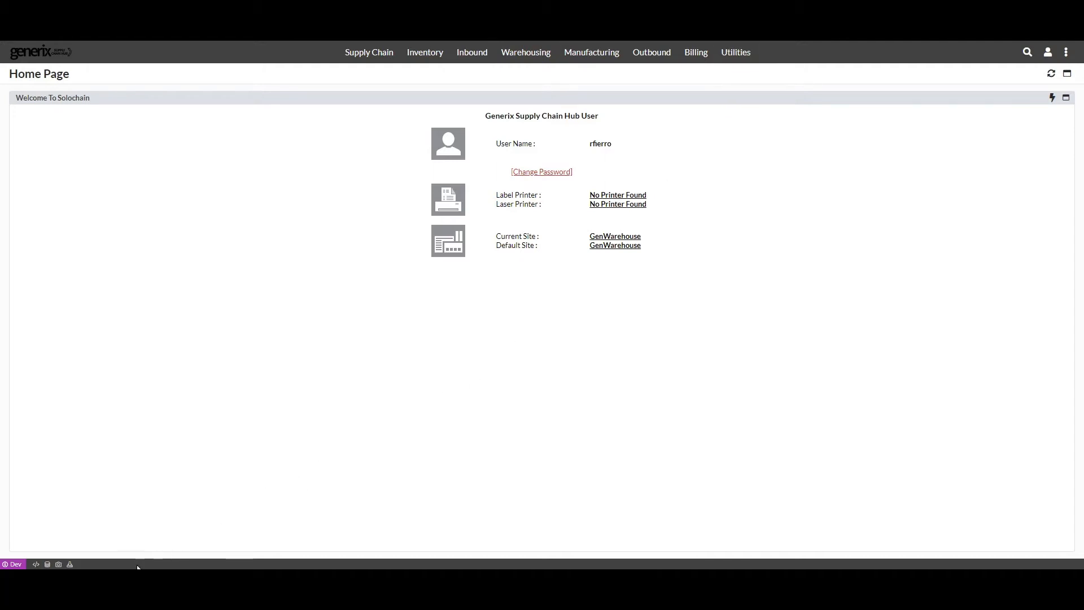
Step: Bring up the SoloBrowser handheld emulator to view its main menu, and return to the Home Page
{"action": "left_click", "coordinate": [185, 536]}
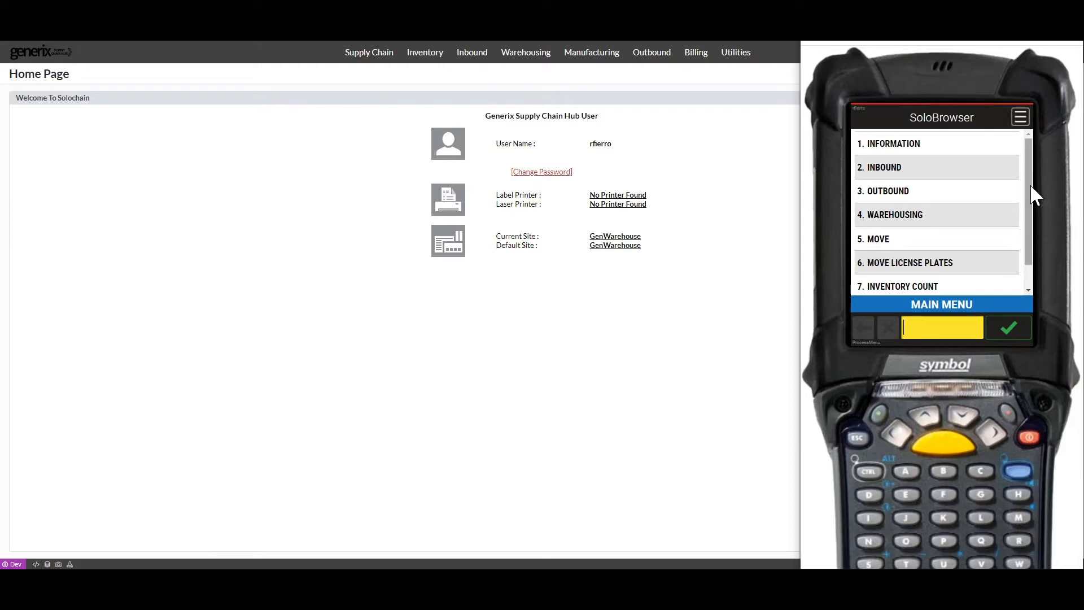
{"action": "scroll", "coordinate": [1027, 254], "scroll_direction": "down", "scroll_amount": 1}
{"action": "scroll", "coordinate": [1028, 226], "scroll_direction": "up", "scroll_amount": 1}
{"action": "left_click", "coordinate": [704, 348]}
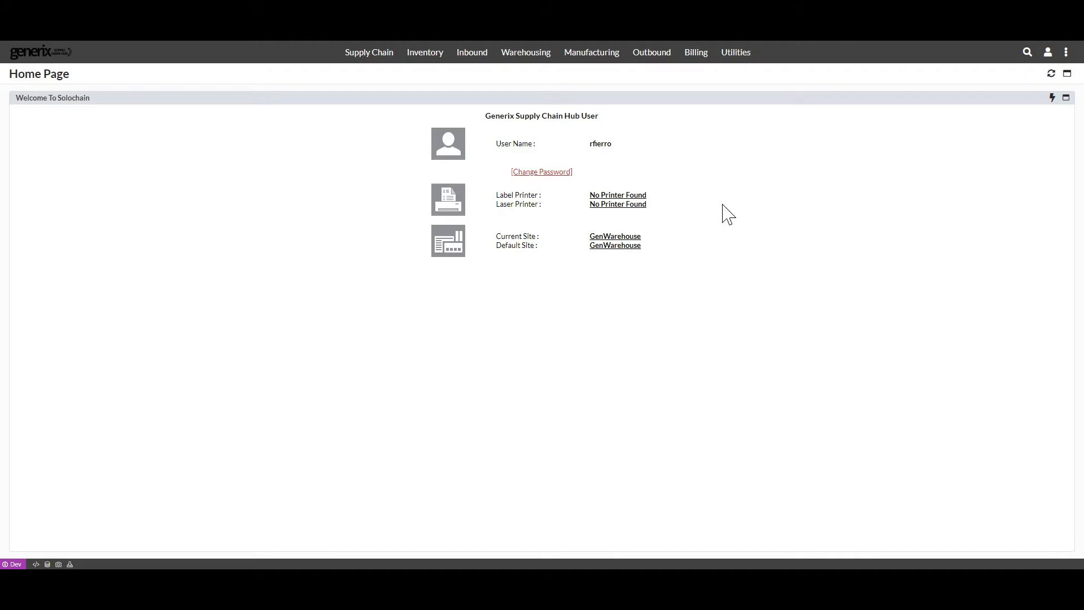
Step: Switch from the warehouse menus to the configuration menus and open the UI Diagram
{"action": "left_click", "coordinate": [1065, 52]}
{"action": "left_click", "coordinate": [1016, 86]}
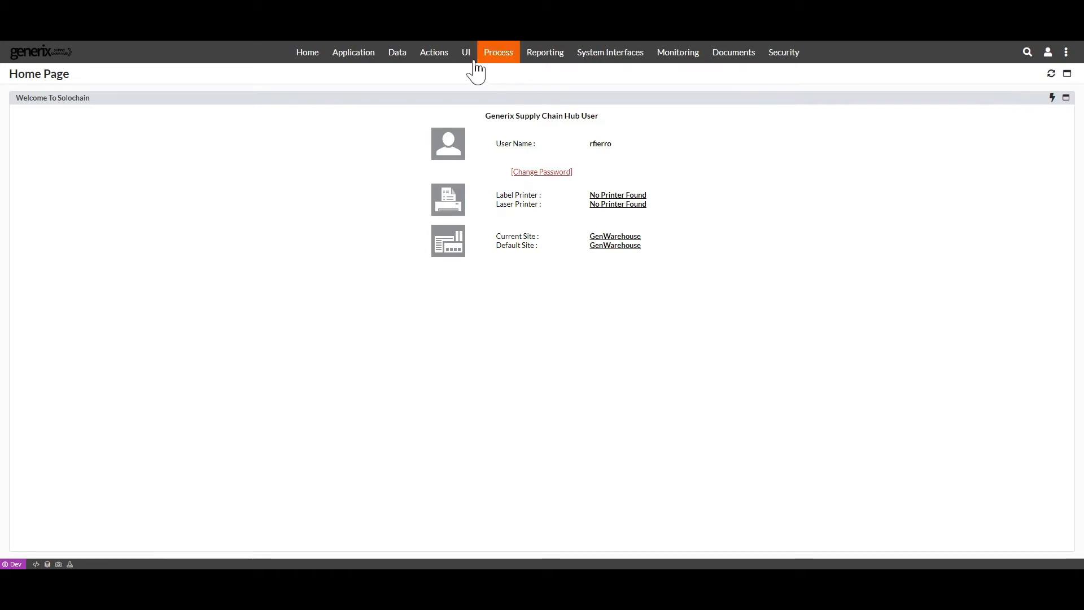
{"action": "left_click", "coordinate": [467, 55]}
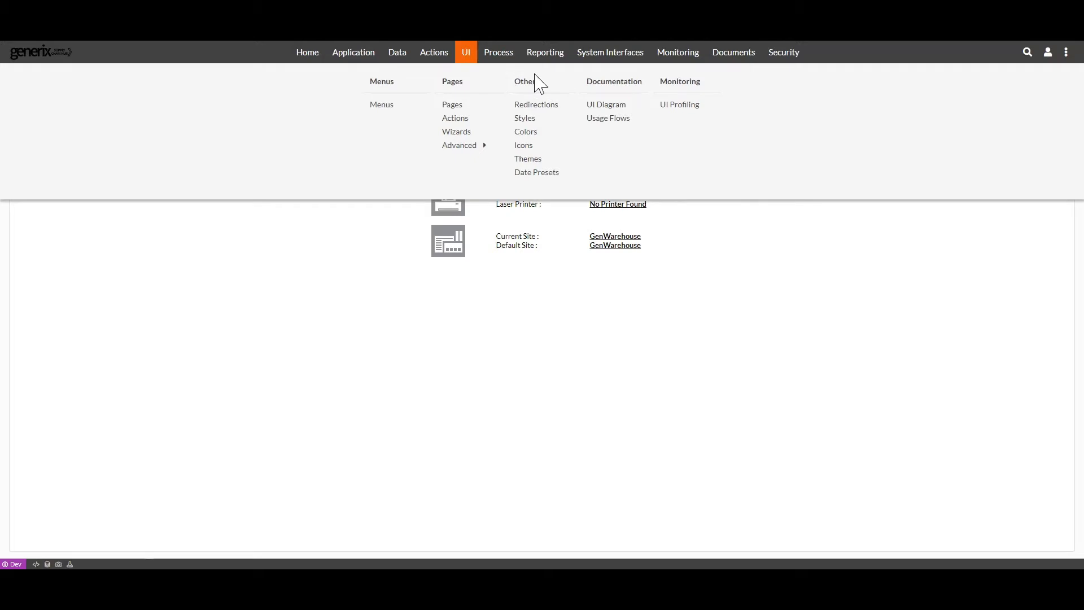
{"action": "left_click", "coordinate": [617, 106]}
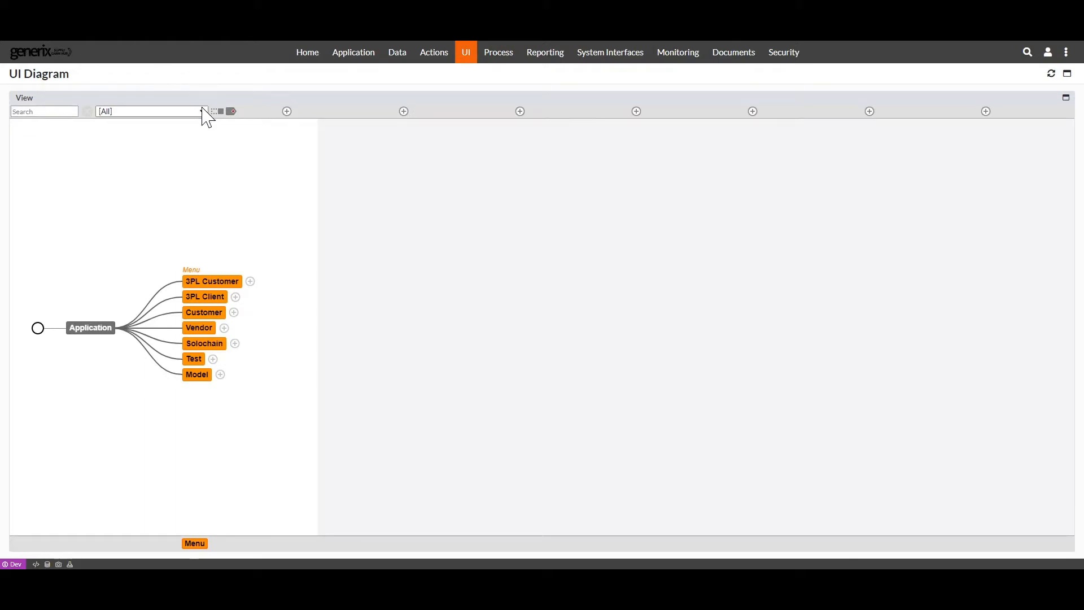
Step: Filter the UI diagram by the Picker role and expand the Solochain menu and its Inventory branch
{"action": "left_click", "coordinate": [203, 112]}
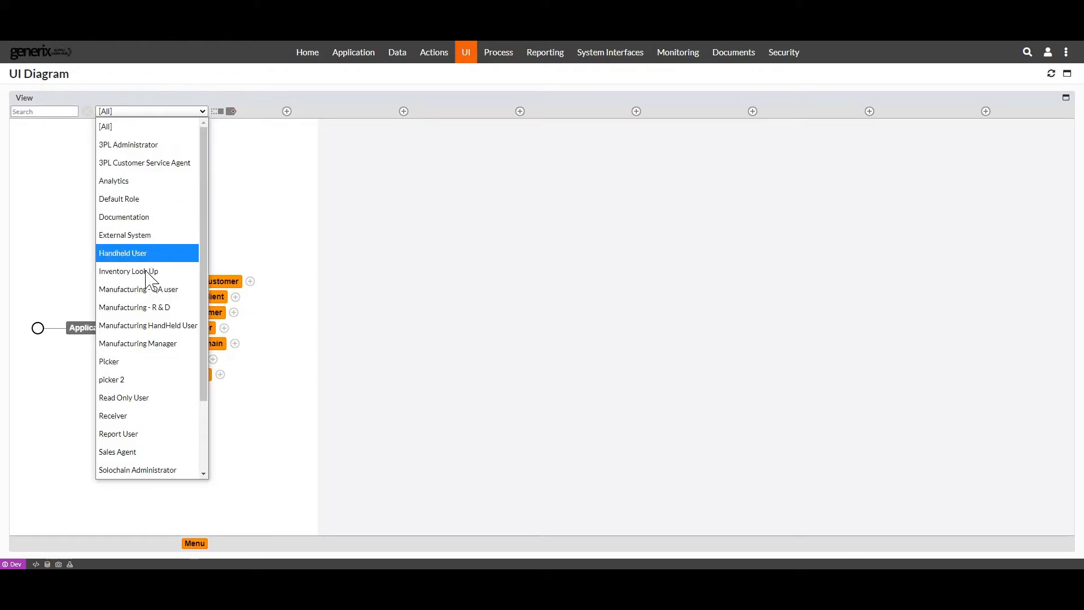
{"action": "left_click", "coordinate": [150, 363]}
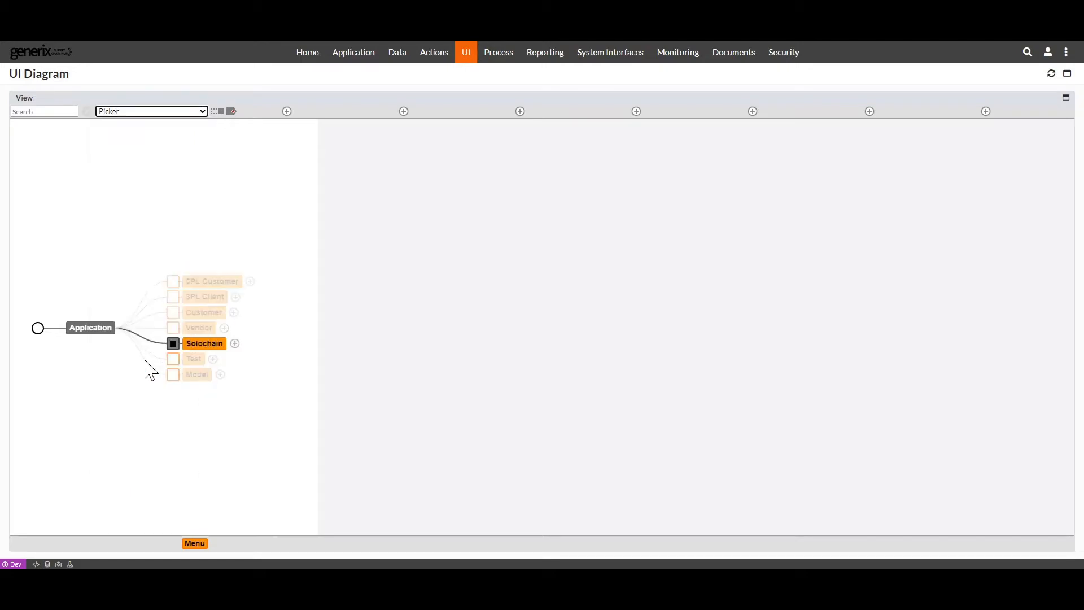
{"action": "left_click", "coordinate": [235, 343]}
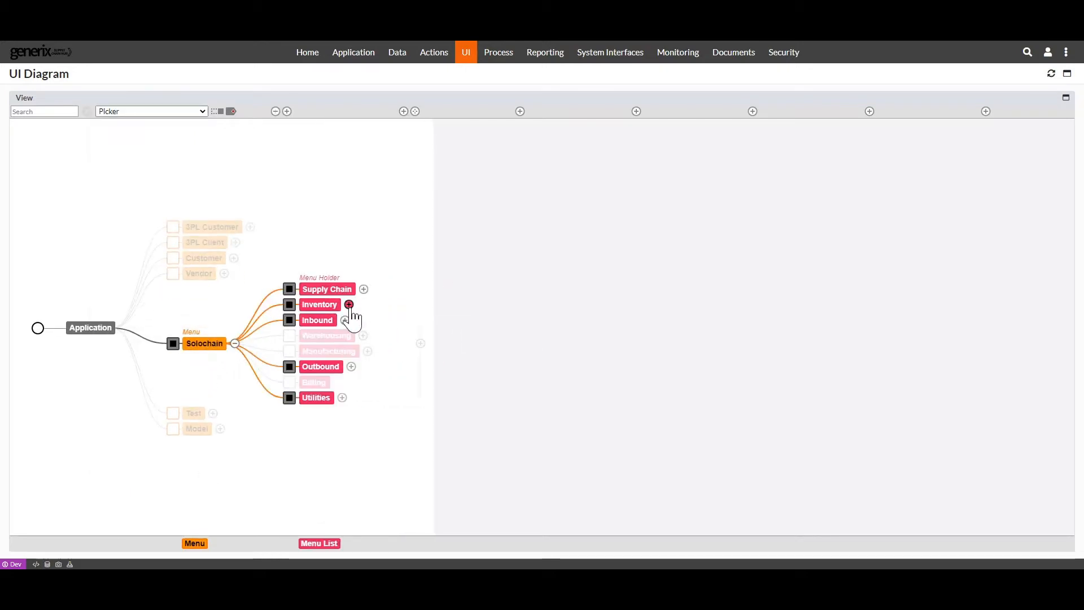
{"action": "left_click", "coordinate": [349, 305]}
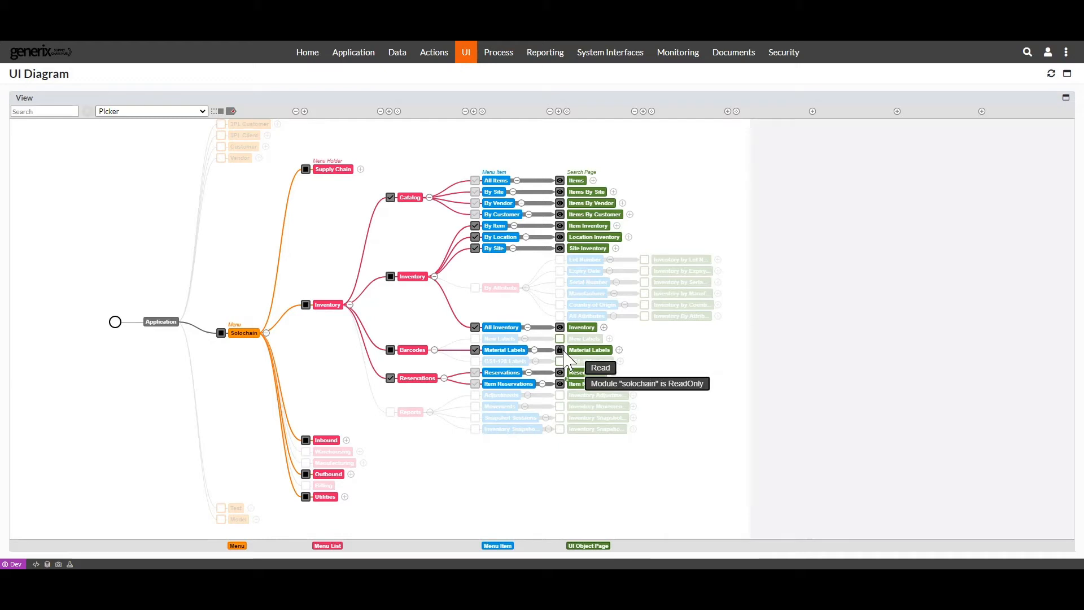
Step: Show the expanded UI diagram's access rights for the Warehouse Manager role
{"action": "left_click", "coordinate": [204, 111]}
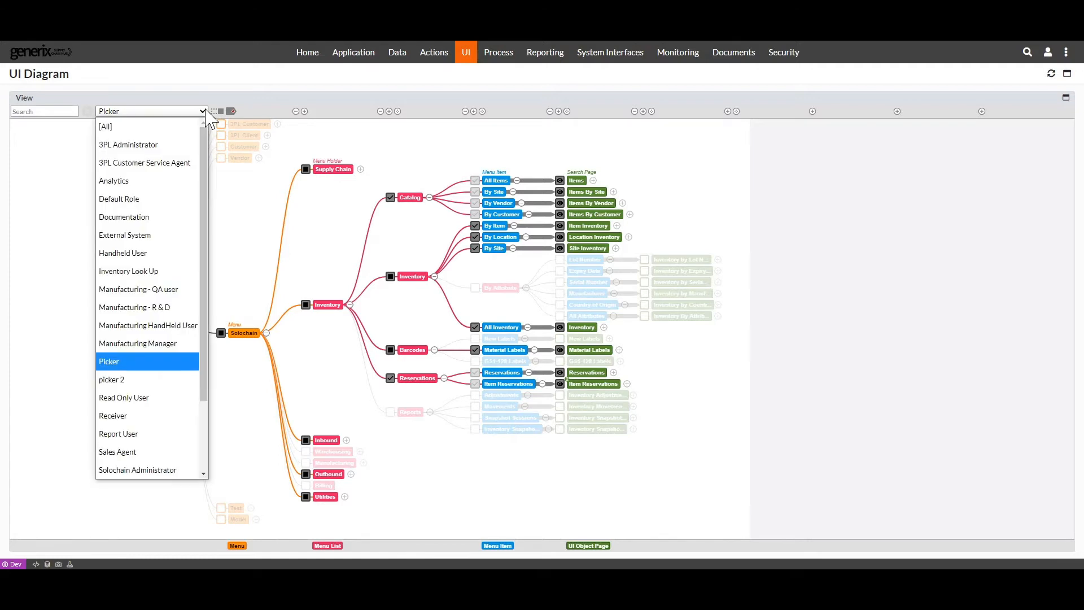
{"action": "scroll", "coordinate": [172, 419], "scroll_direction": "down", "scroll_amount": 2}
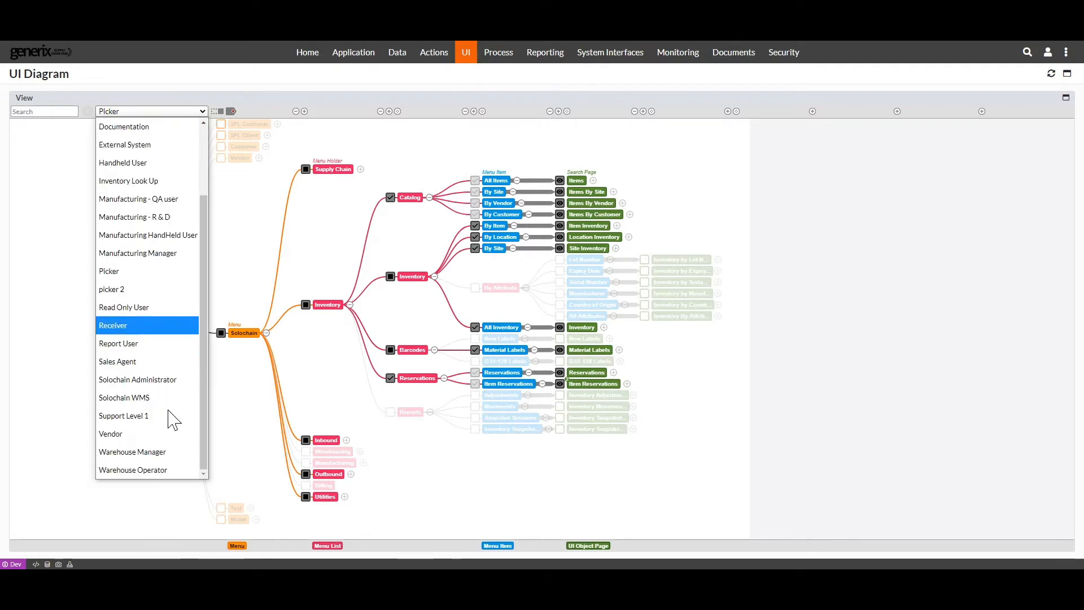
{"action": "left_click", "coordinate": [152, 452]}
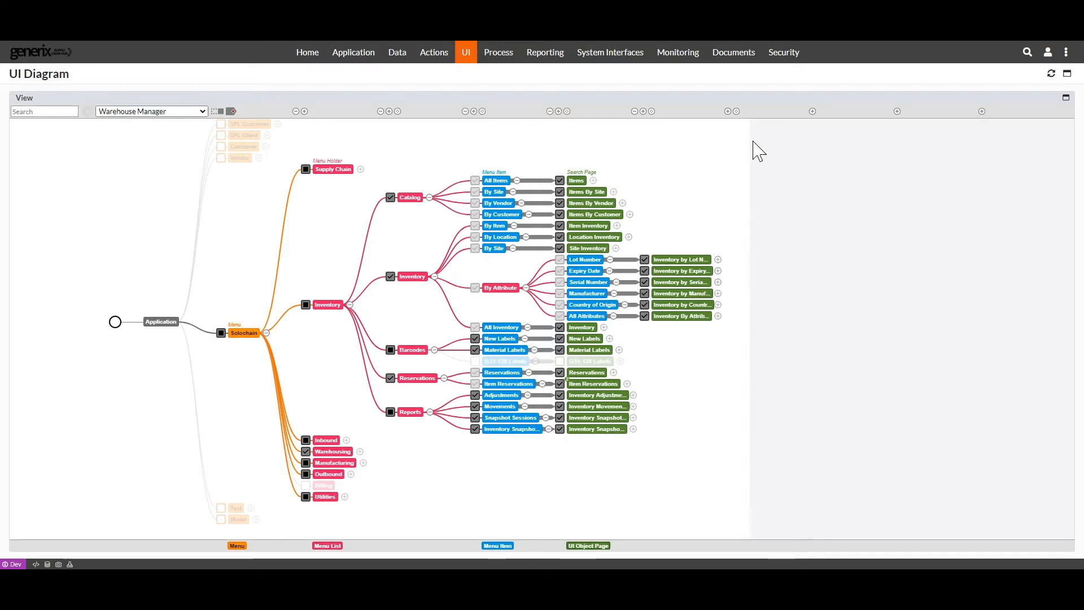
Step: Start creating a user in the security Users list with the type Solochain WMS User
{"action": "left_click", "coordinate": [791, 57]}
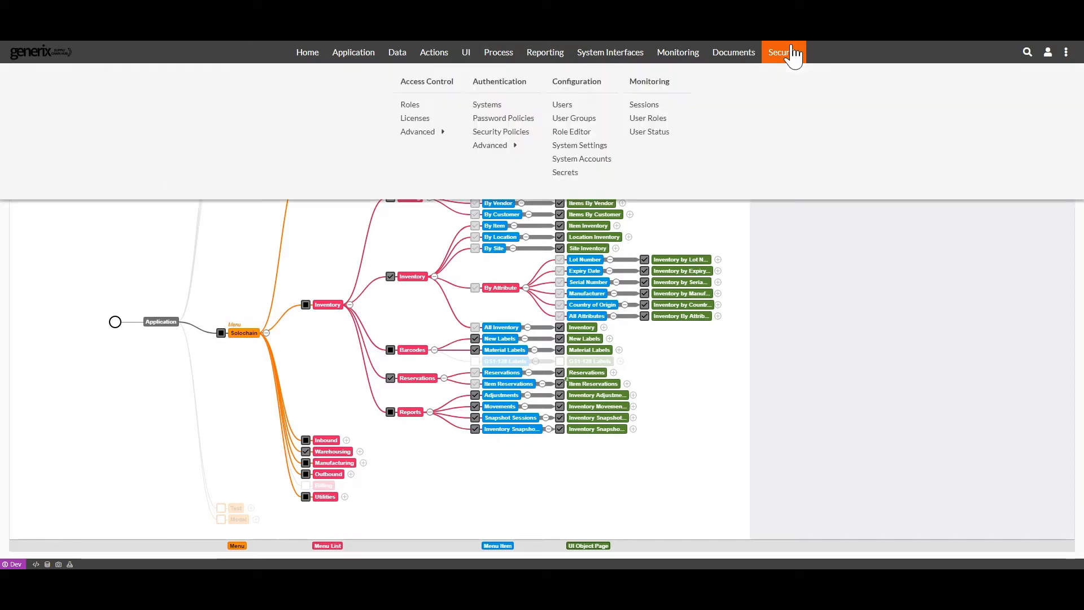
{"action": "left_click", "coordinate": [590, 107]}
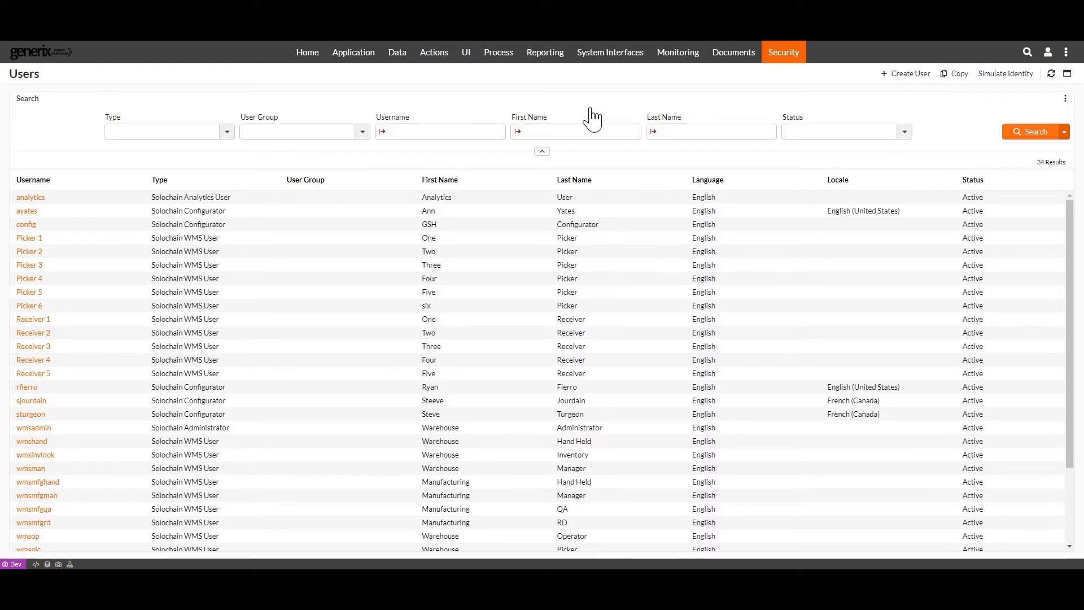
{"action": "left_click", "coordinate": [897, 74]}
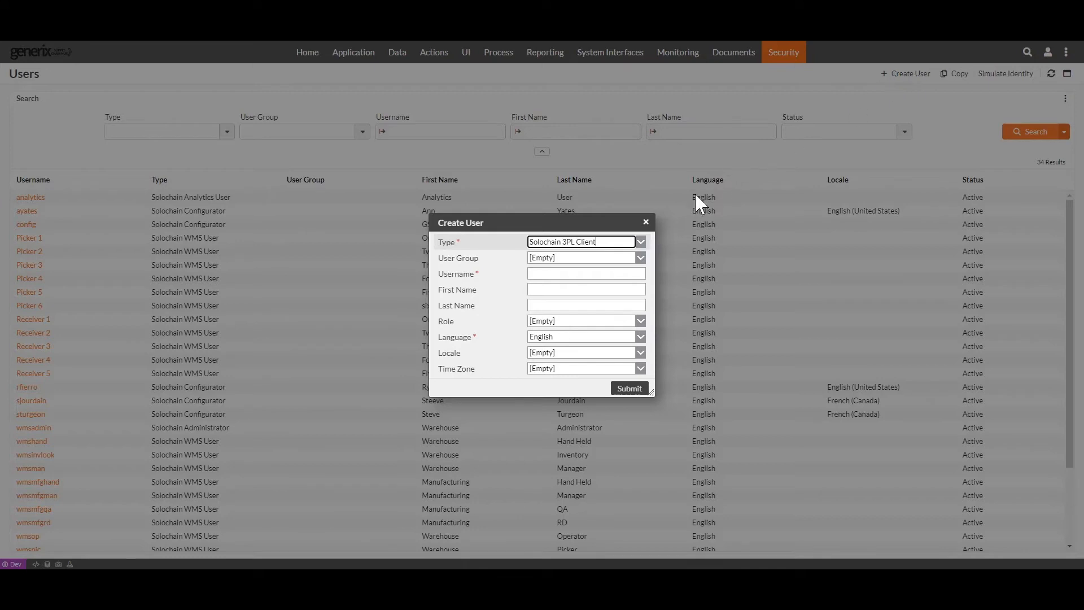
{"action": "left_click", "coordinate": [643, 242]}
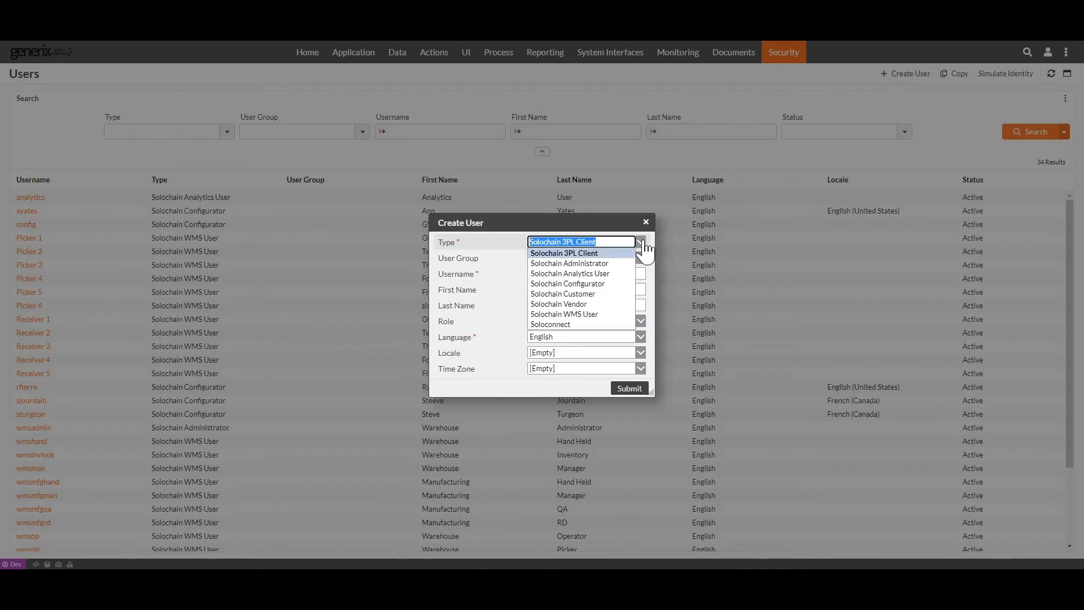
{"action": "left_click", "coordinate": [620, 314]}
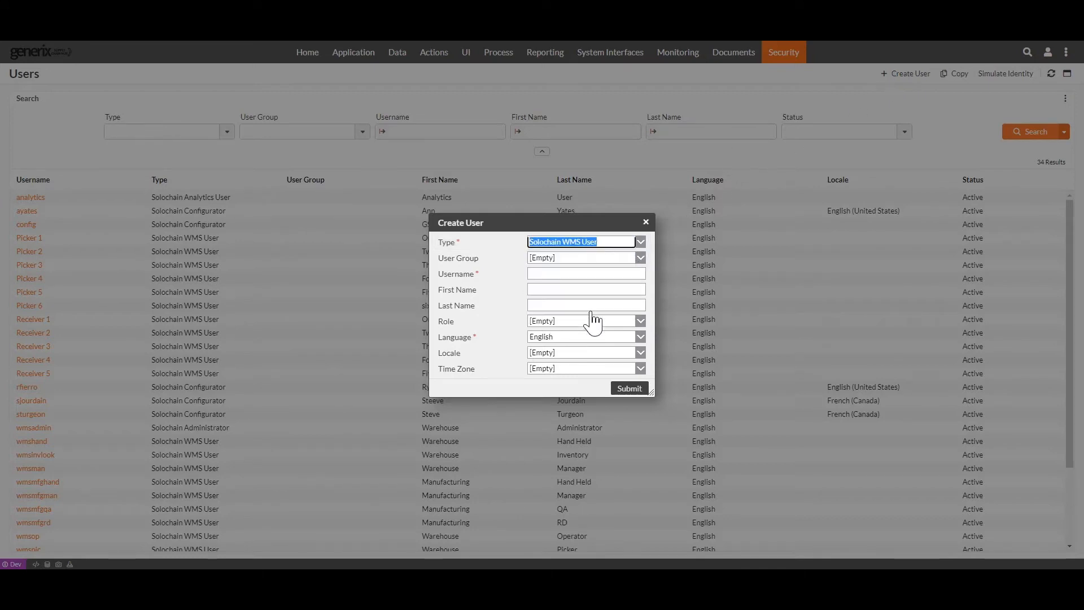
Step: Set the new user's username to Picker 7 and fill in the first and last name
{"action": "left_click", "coordinate": [581, 275]}
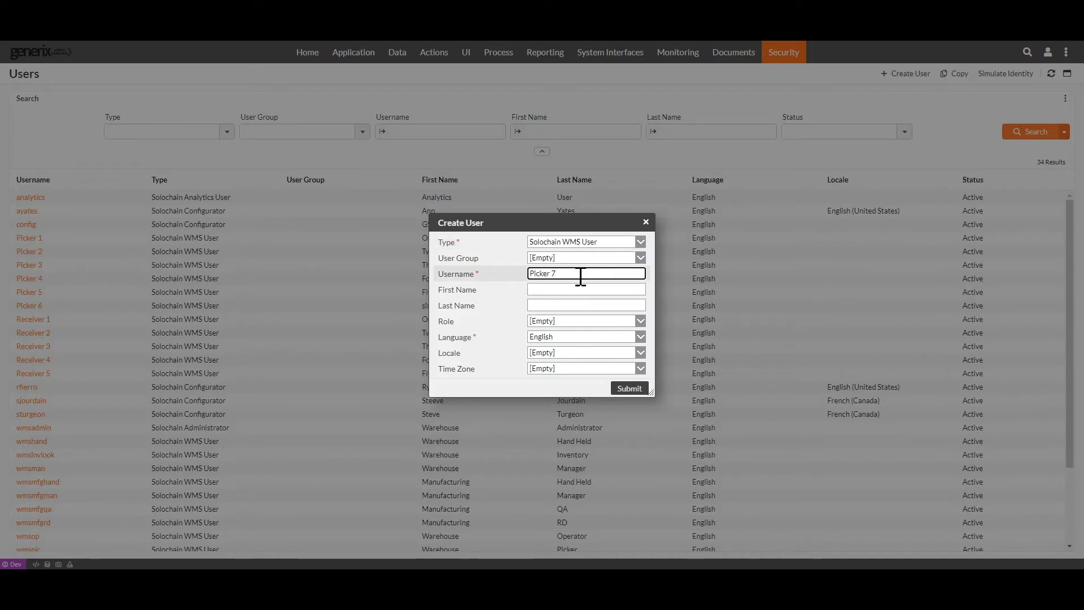
{"action": "left_click", "coordinate": [577, 290]}
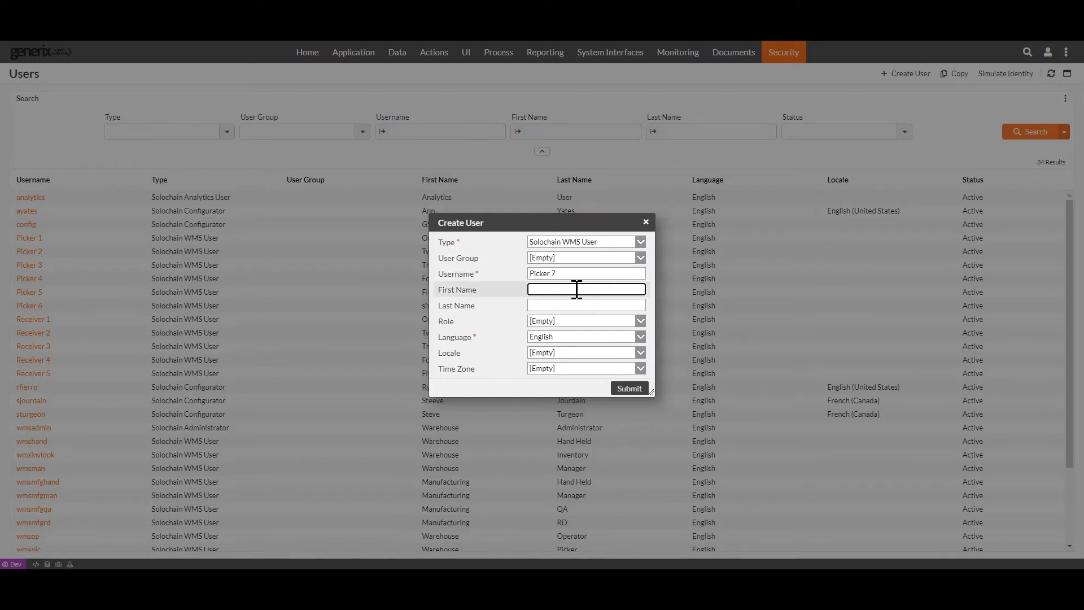
{"action": "type", "text": "Seven"}
{"action": "left_click", "coordinate": [581, 305]}
{"action": "type", "text": "Picker"}
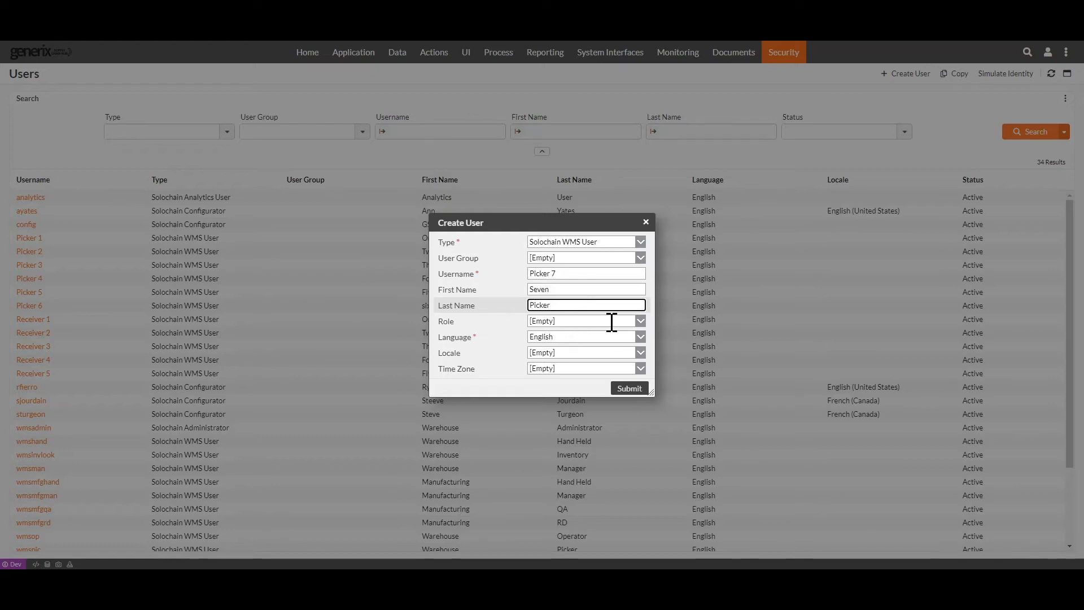
Step: Assign the Picker role, submit the new user and open the Picker 7 record
{"action": "left_click", "coordinate": [640, 323]}
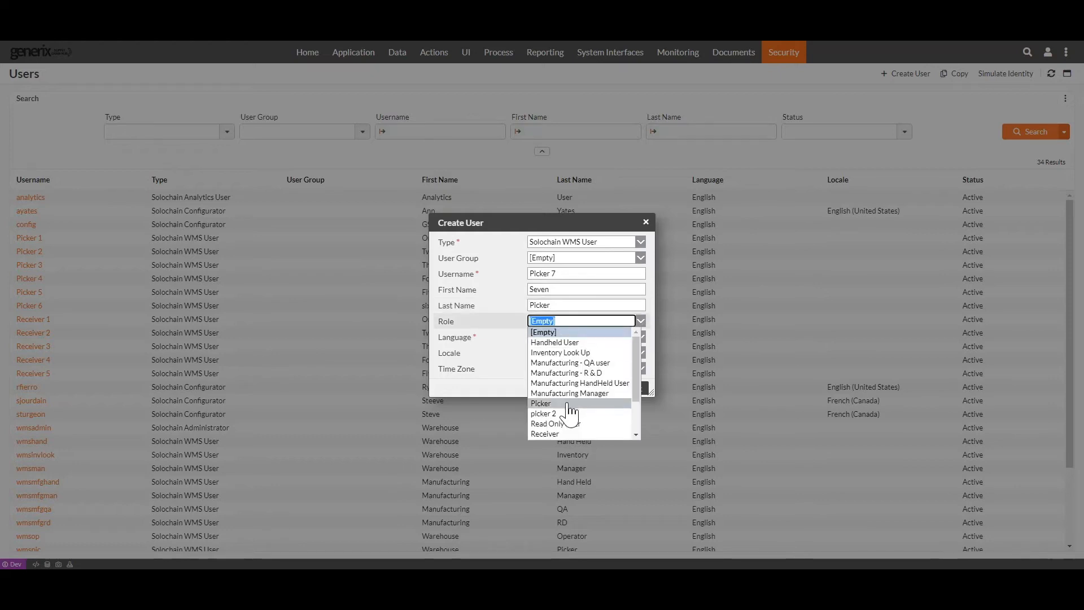
{"action": "left_click", "coordinate": [567, 402]}
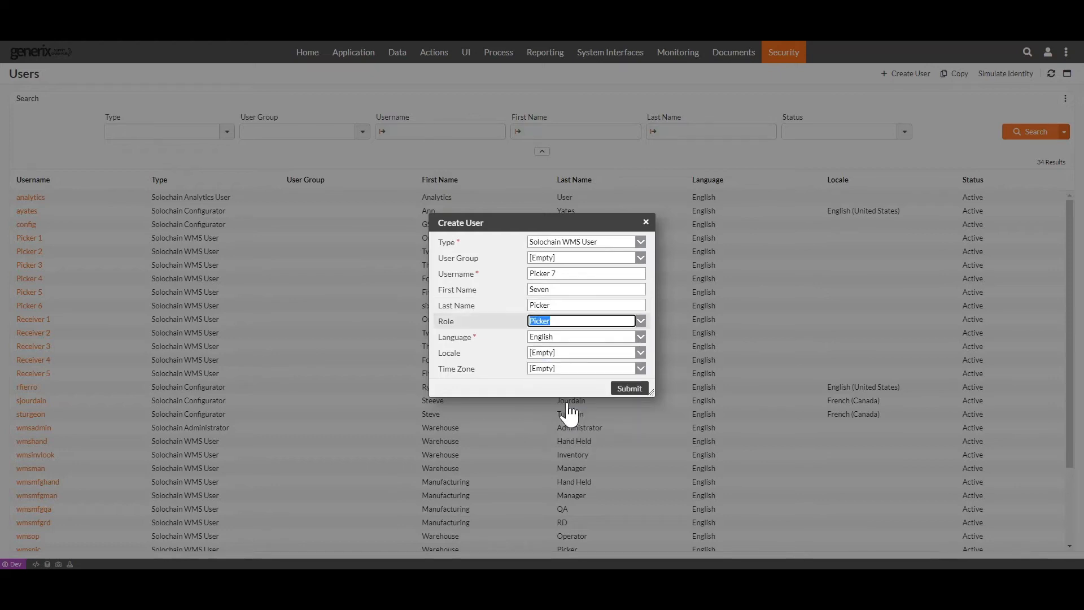
{"action": "left_click", "coordinate": [624, 391]}
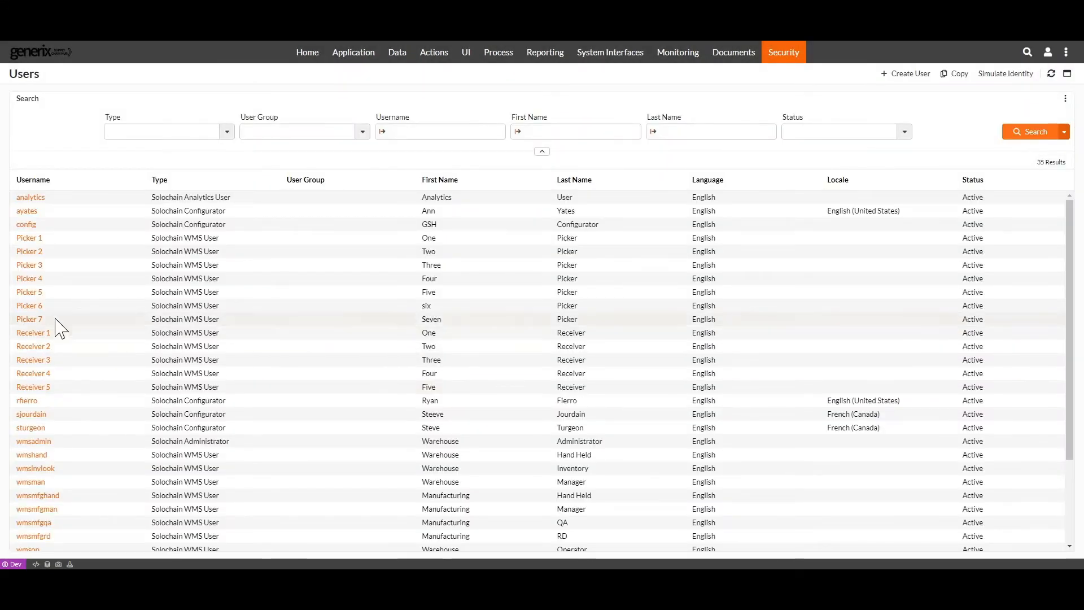
{"action": "left_click", "coordinate": [24, 319]}
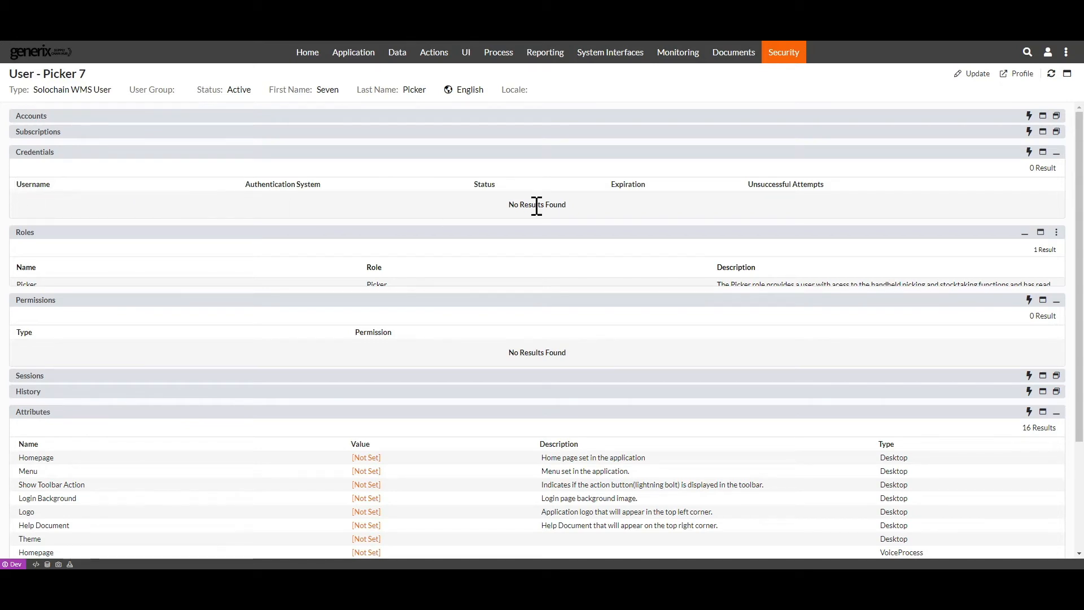
Step: Fill in the password for new Solochain Authentication credentials on Picker 7 and close the form without submitting
{"action": "left_click", "coordinate": [1029, 152]}
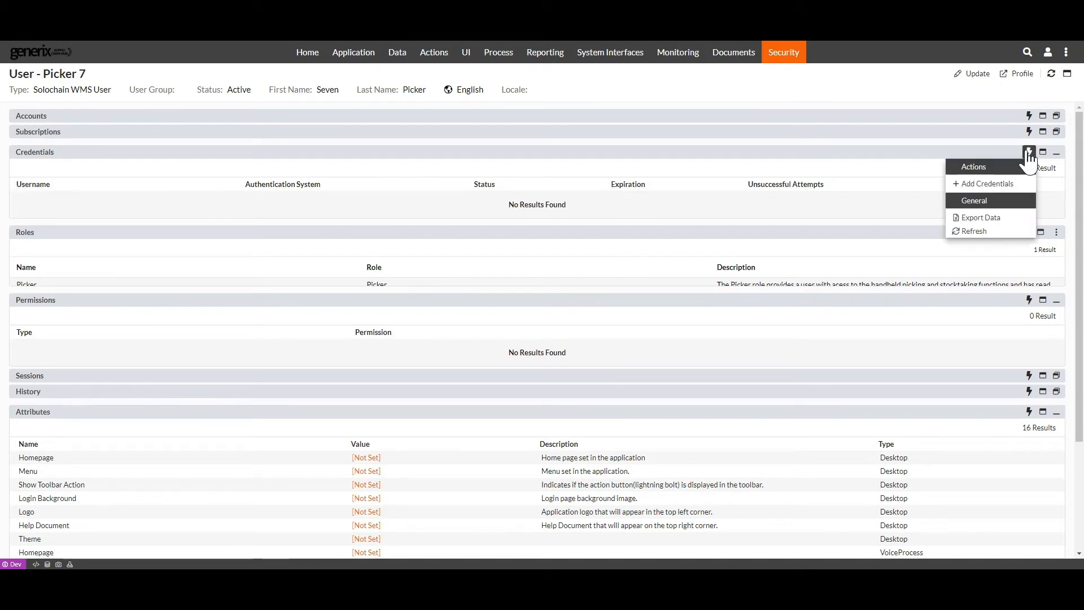
{"action": "left_click", "coordinate": [1008, 183]}
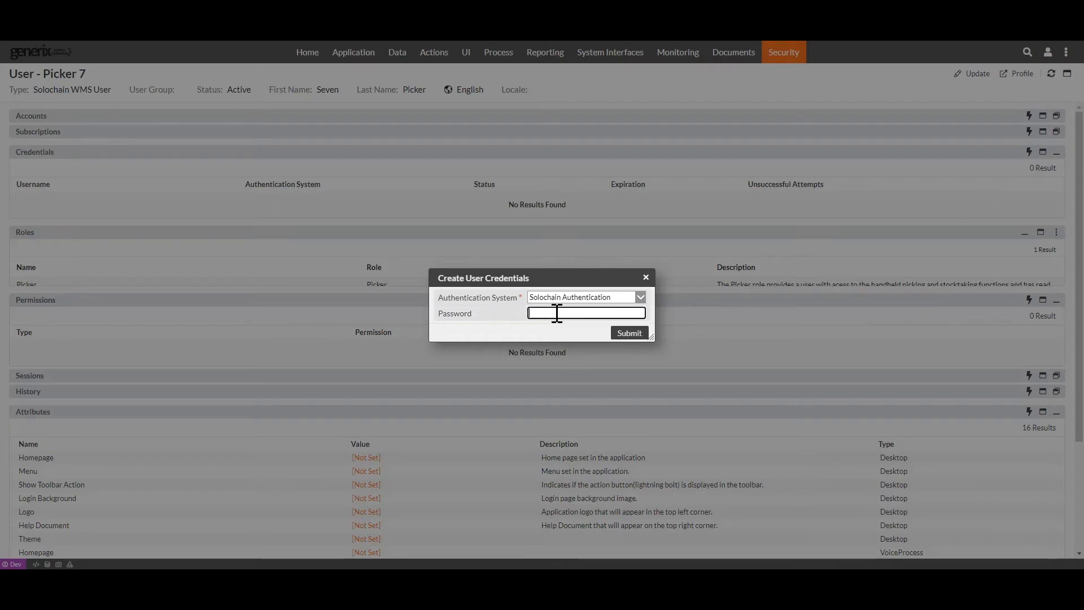
{"action": "left_click", "coordinate": [556, 314]}
{"action": "type", "text": "••••••••••"}
{"action": "left_click", "coordinate": [646, 281]}
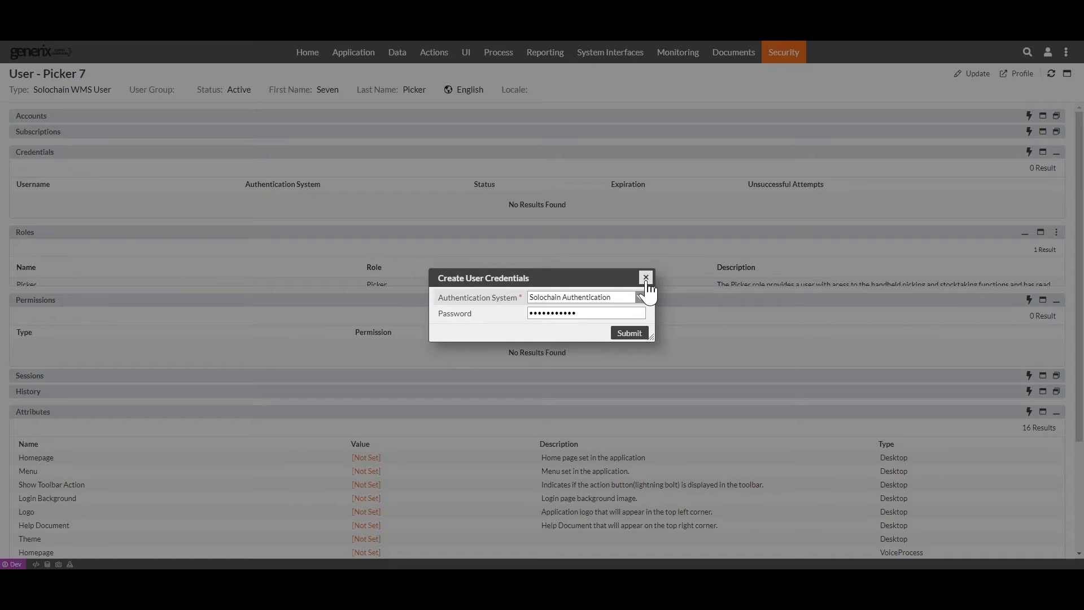
{"action": "left_click", "coordinate": [647, 282]}
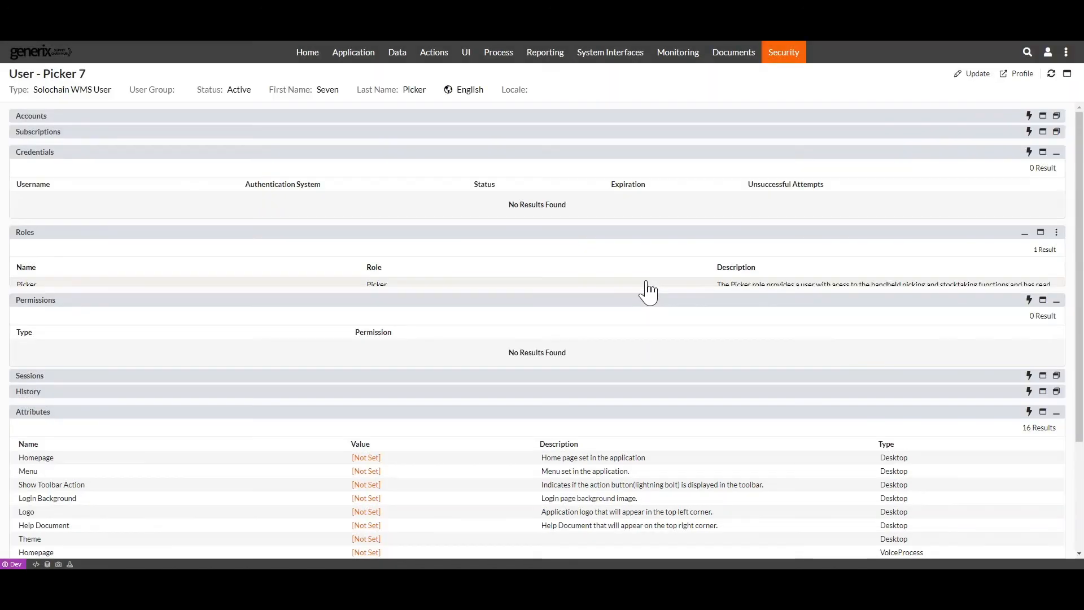
Step: Expand the Roles section of Picker 7 and add the Receiver role to the user
{"action": "left_click", "coordinate": [1040, 232]}
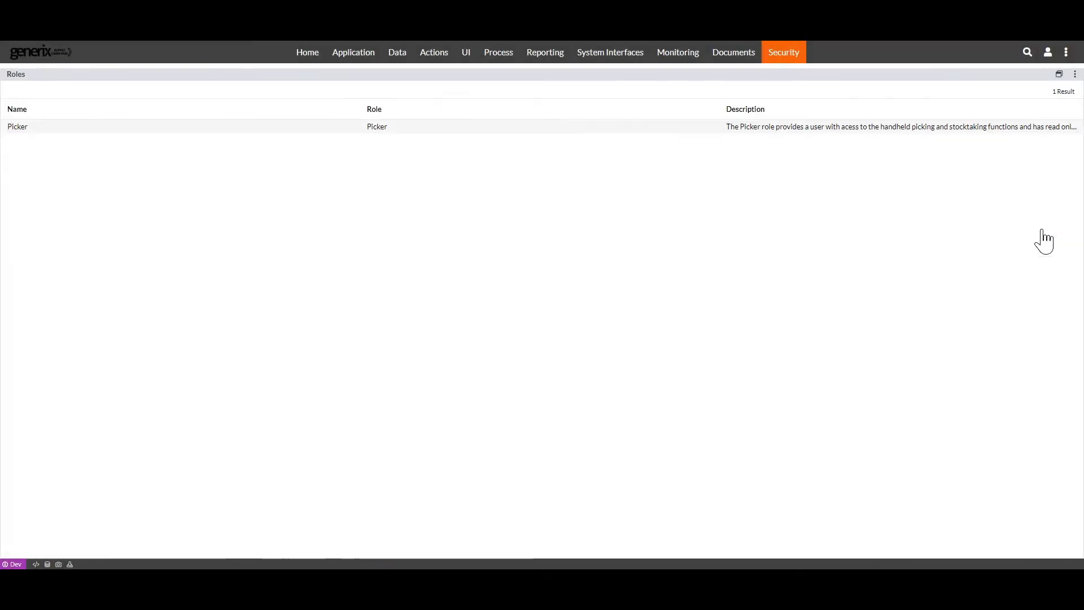
{"action": "left_click", "coordinate": [1075, 70]}
{"action": "left_click", "coordinate": [1014, 115]}
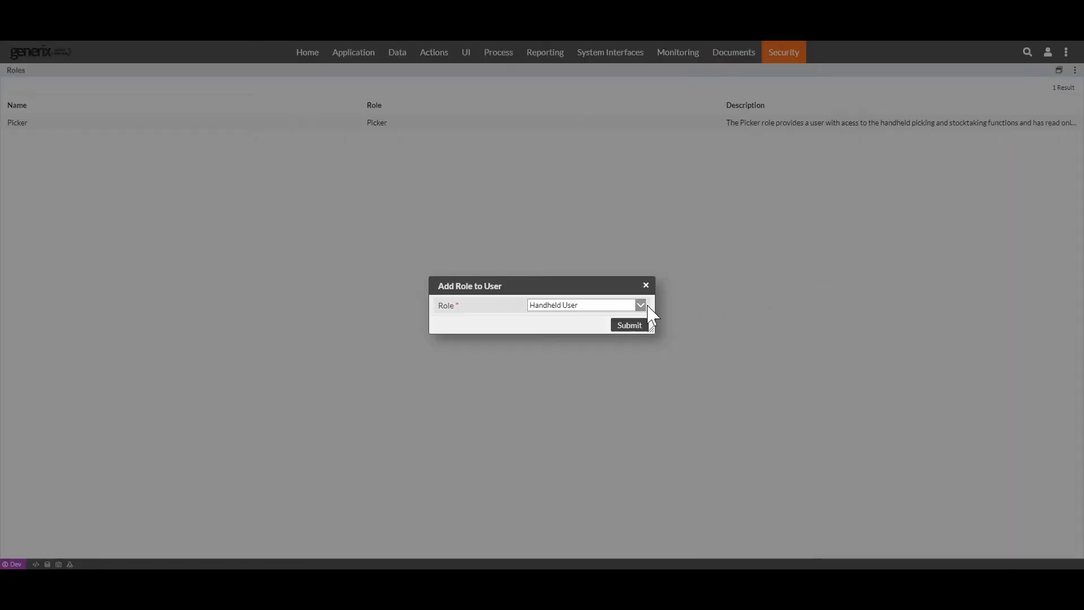
{"action": "left_click", "coordinate": [641, 305]}
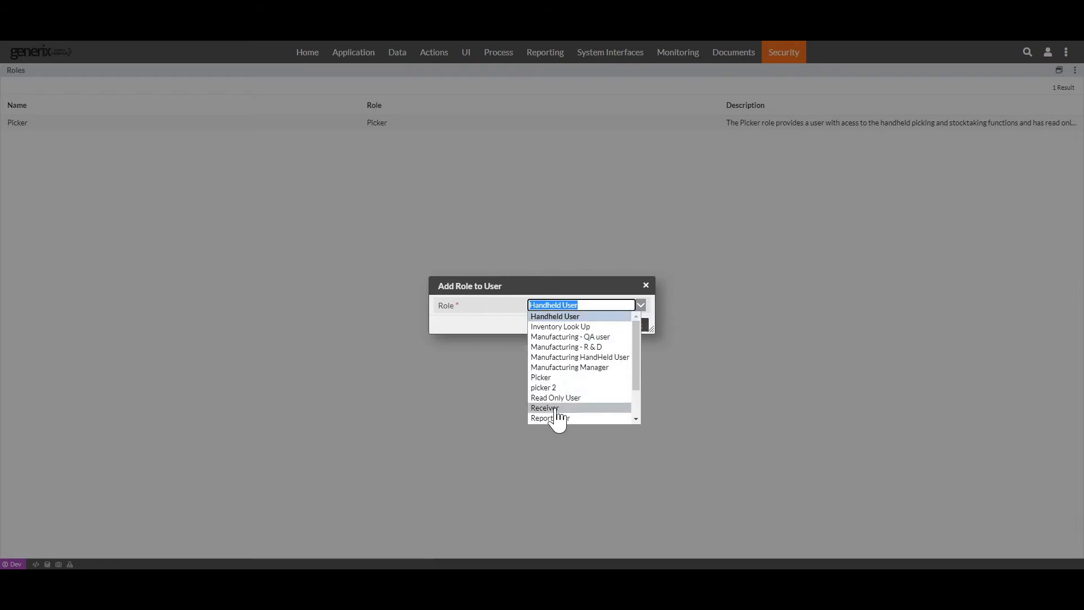
{"action": "left_click", "coordinate": [556, 409]}
{"action": "left_click", "coordinate": [631, 327]}
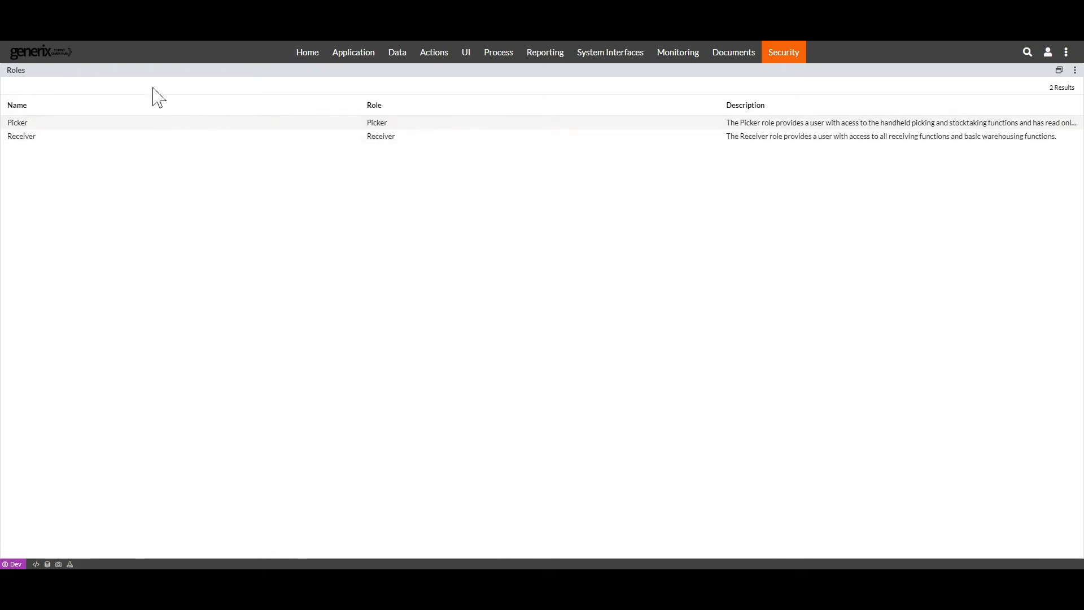
Step: Return to the Users list and start copying a user with Picker 7 as the source
{"action": "key", "text": "alt+Left"}
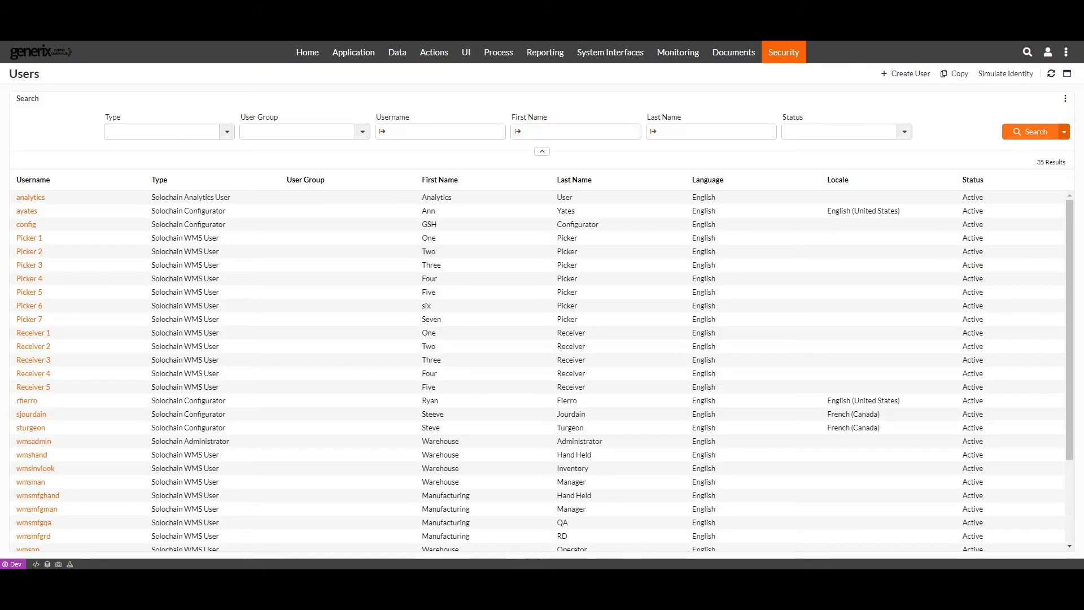
{"action": "left_click", "coordinate": [953, 79]}
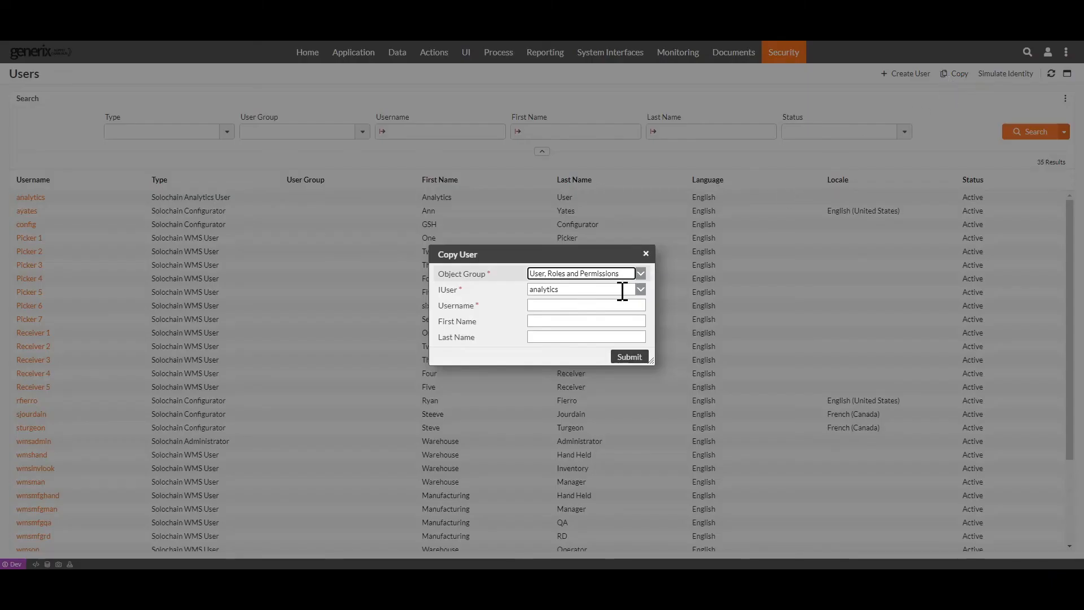
{"action": "left_click", "coordinate": [639, 288]}
{"action": "left_click", "coordinate": [569, 394]}
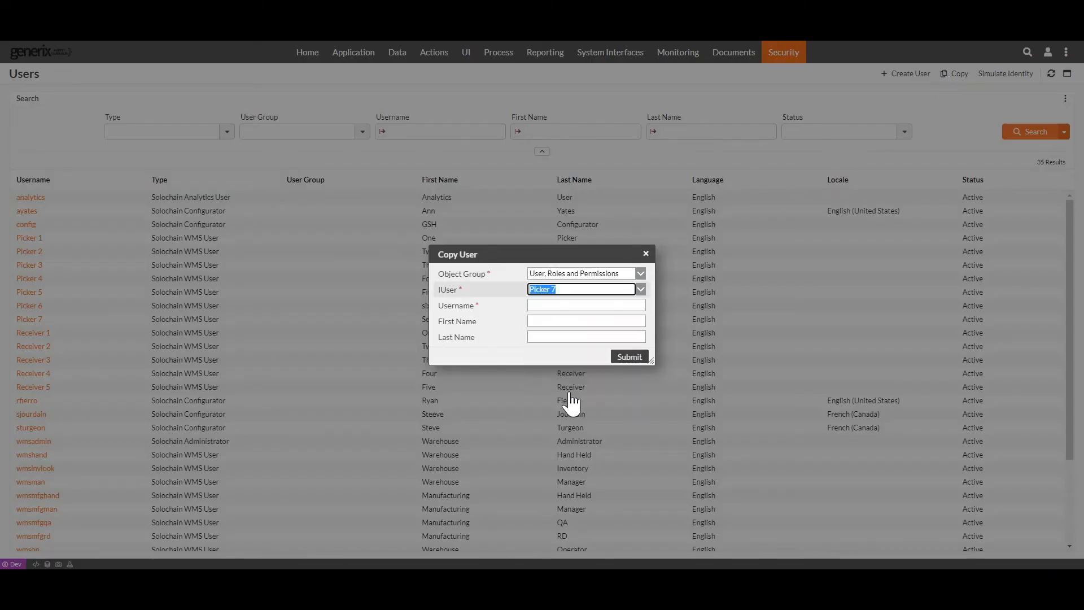
Step: Set the copied user's username to Picker 8, fill in the first and last name, and submit the copy
{"action": "left_click", "coordinate": [547, 307]}
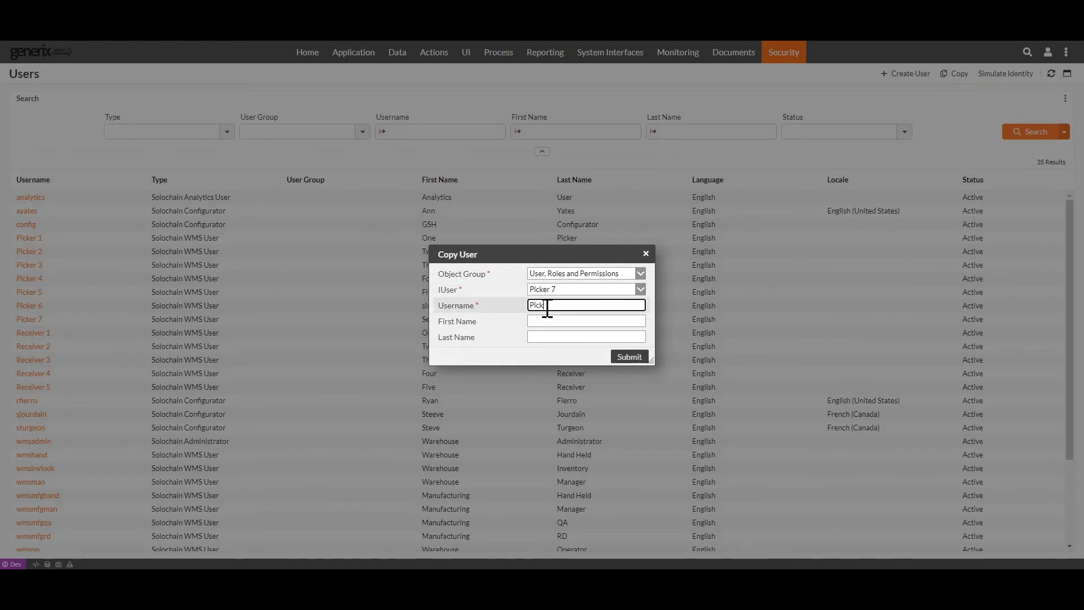
{"action": "type", "text": "Picker 8"}
{"action": "left_click", "coordinate": [550, 320]}
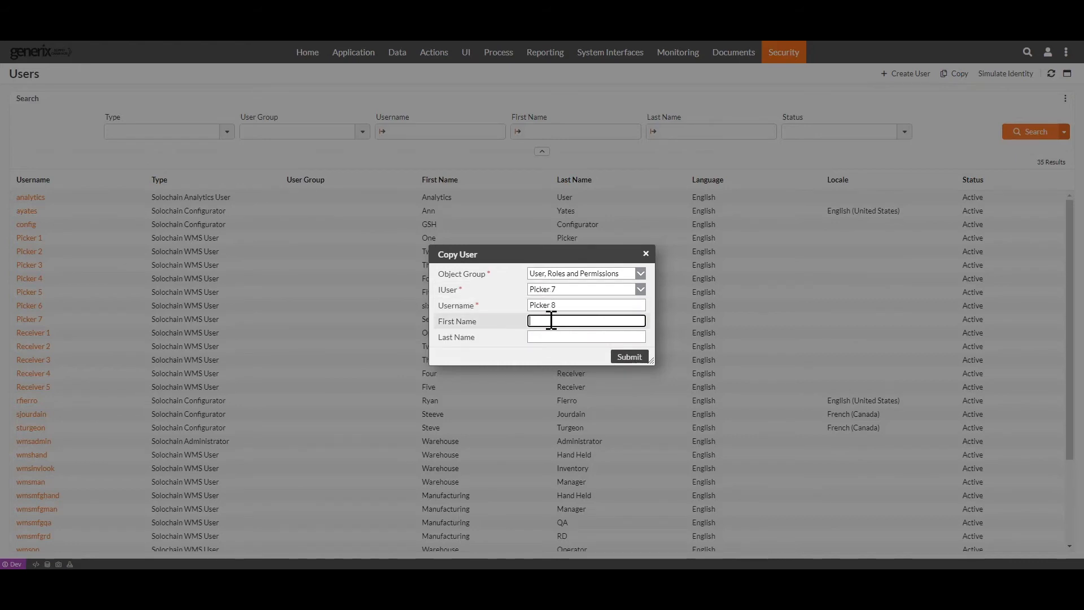
{"action": "type", "text": "Eight"}
{"action": "left_click", "coordinate": [561, 336]}
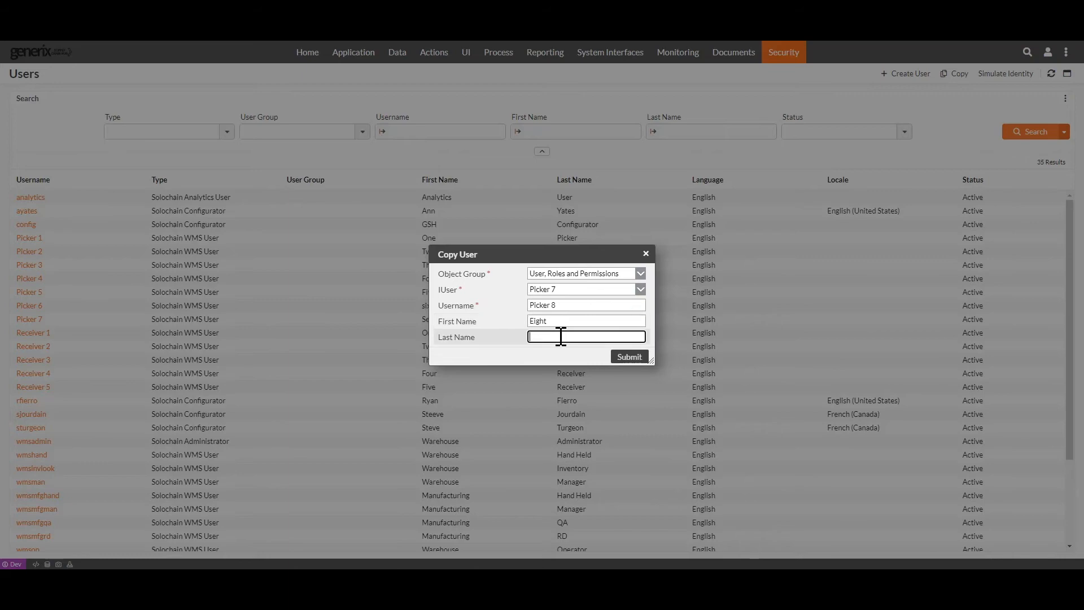
{"action": "type", "text": "Picker"}
{"action": "left_click", "coordinate": [628, 358]}
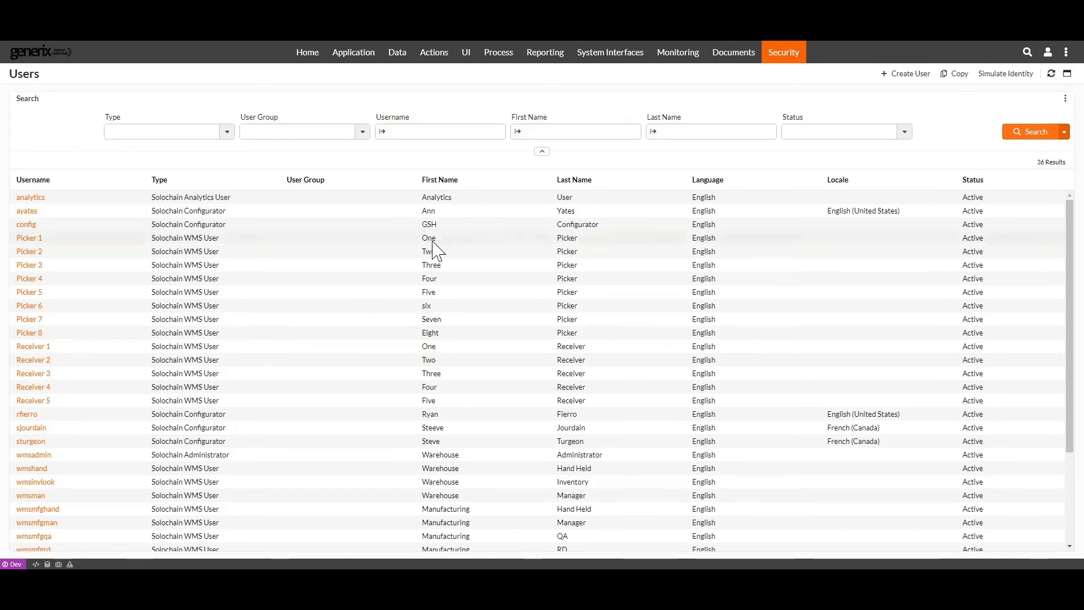
Step: Switch from the Model to the Solochain menu and open the Roles page in Admin Tools
{"action": "left_click", "coordinate": [1066, 54]}
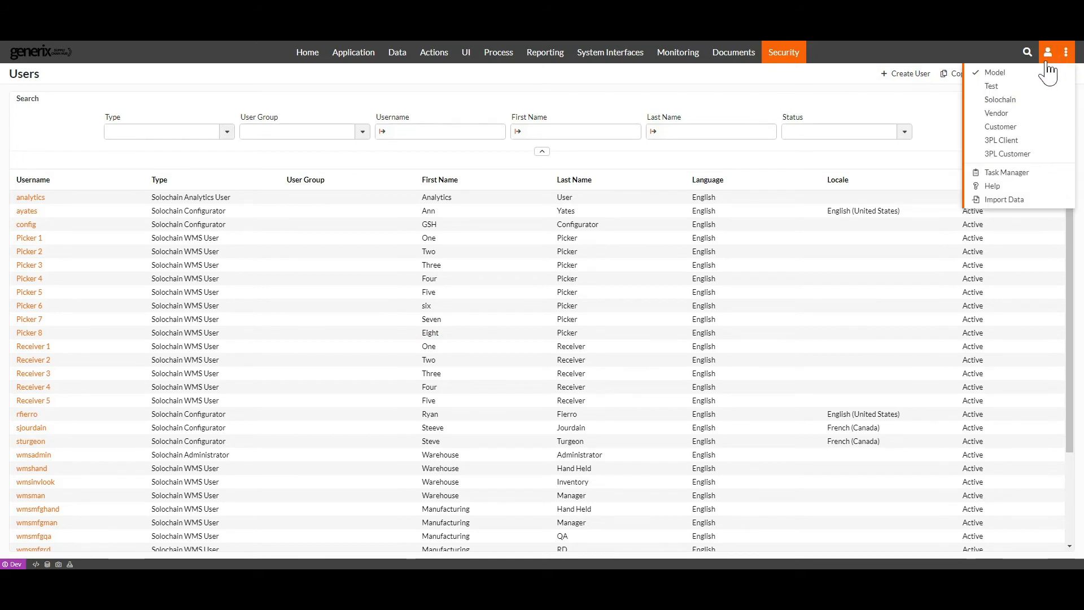
{"action": "left_click", "coordinate": [1000, 99]}
{"action": "left_click", "coordinate": [735, 52]}
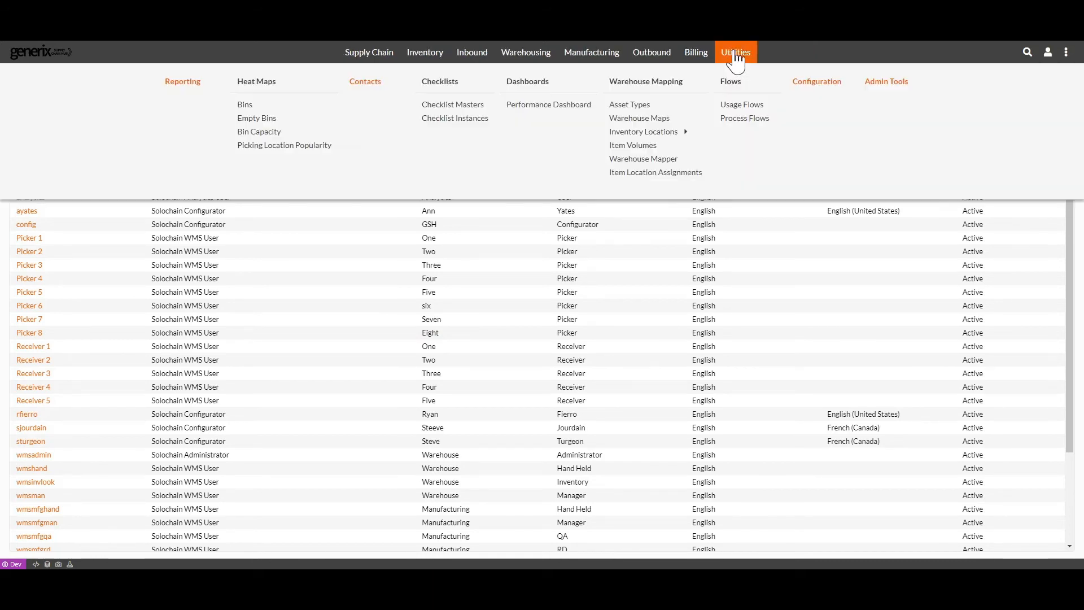
{"action": "left_click", "coordinate": [820, 86]}
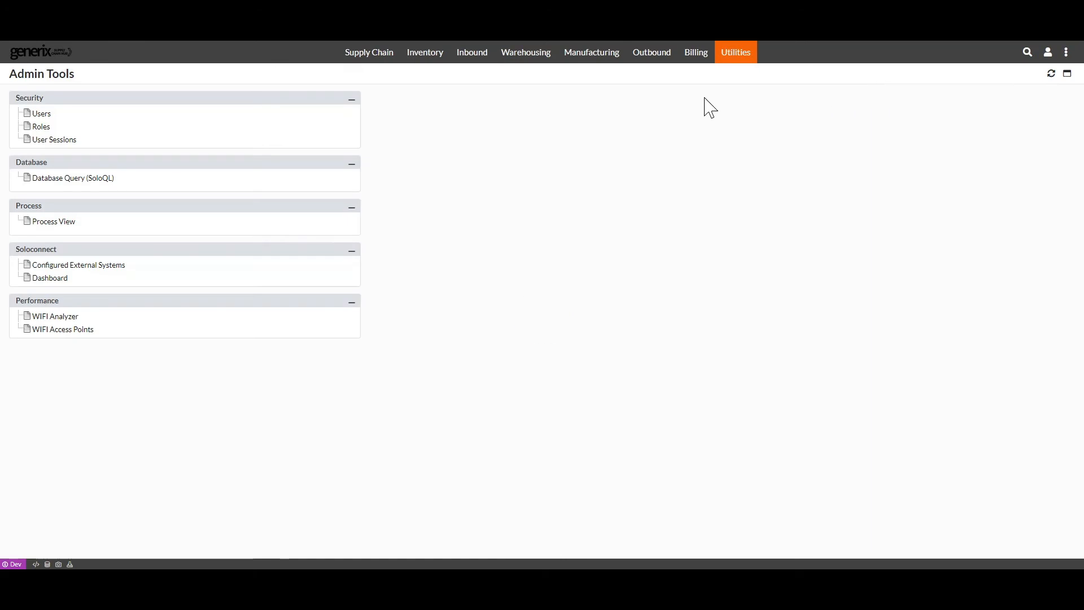
{"action": "left_click", "coordinate": [42, 127]}
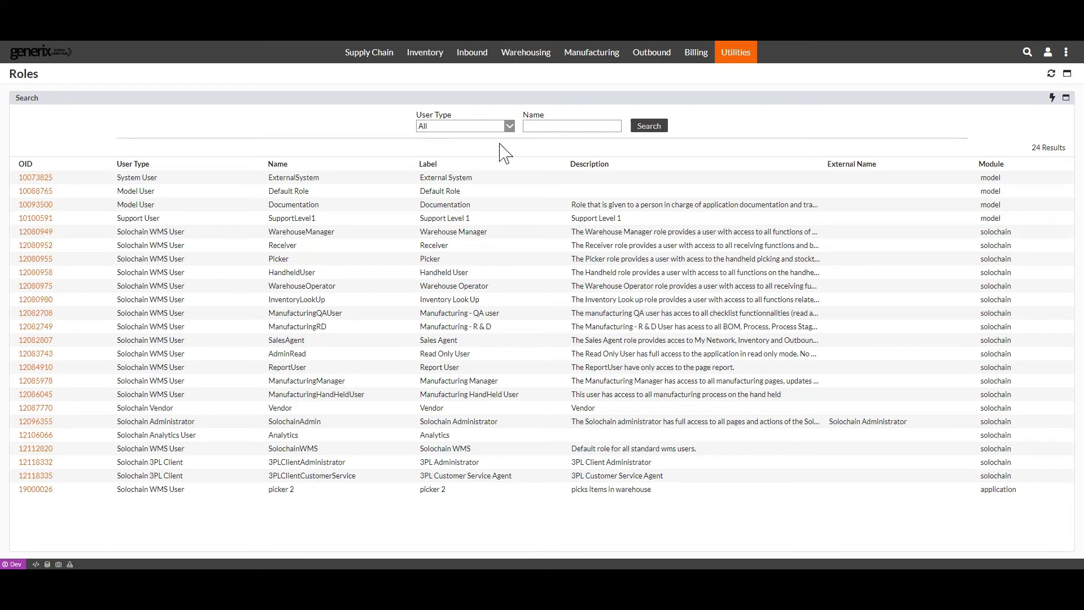
Step: Start a new role with user type Solochain WMS User and name it Pick/Receive
{"action": "left_click", "coordinate": [1052, 98]}
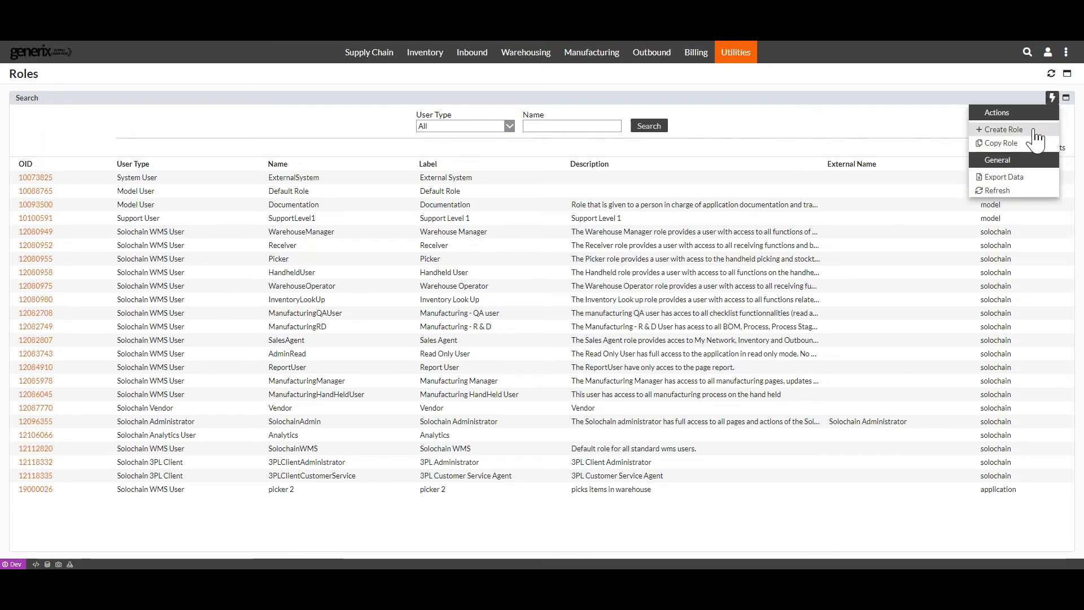
{"action": "left_click", "coordinate": [1004, 130]}
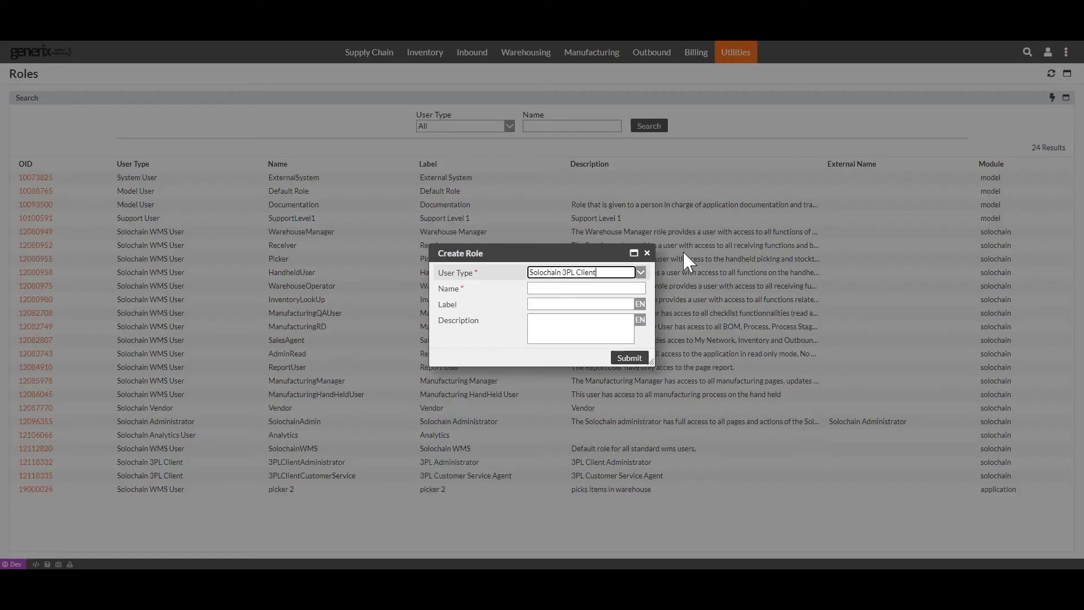
{"action": "left_click", "coordinate": [640, 272]}
{"action": "left_click", "coordinate": [608, 337]}
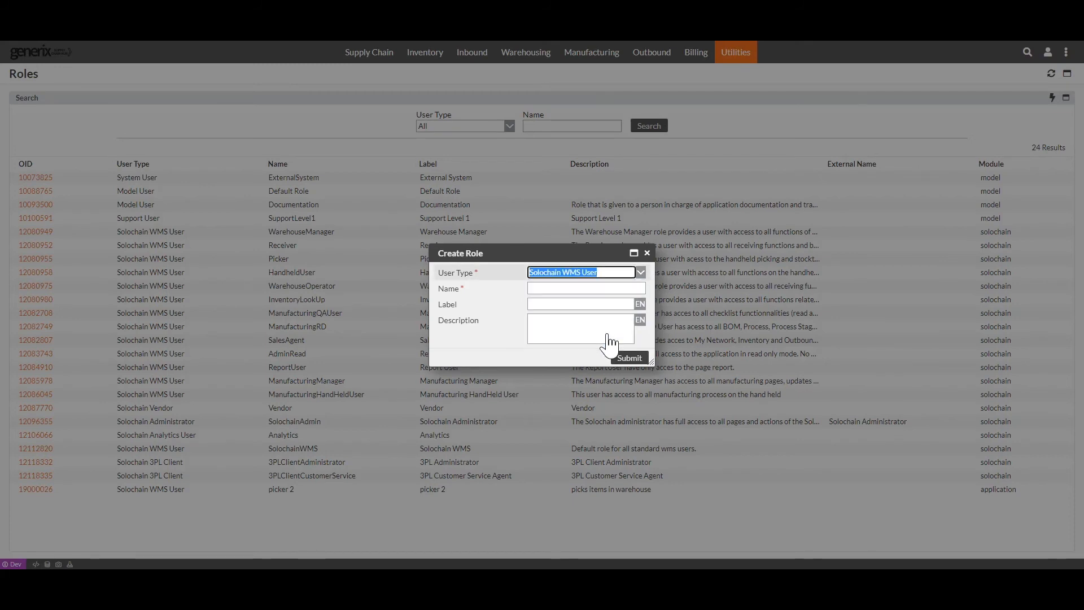
{"action": "left_click", "coordinate": [558, 290]}
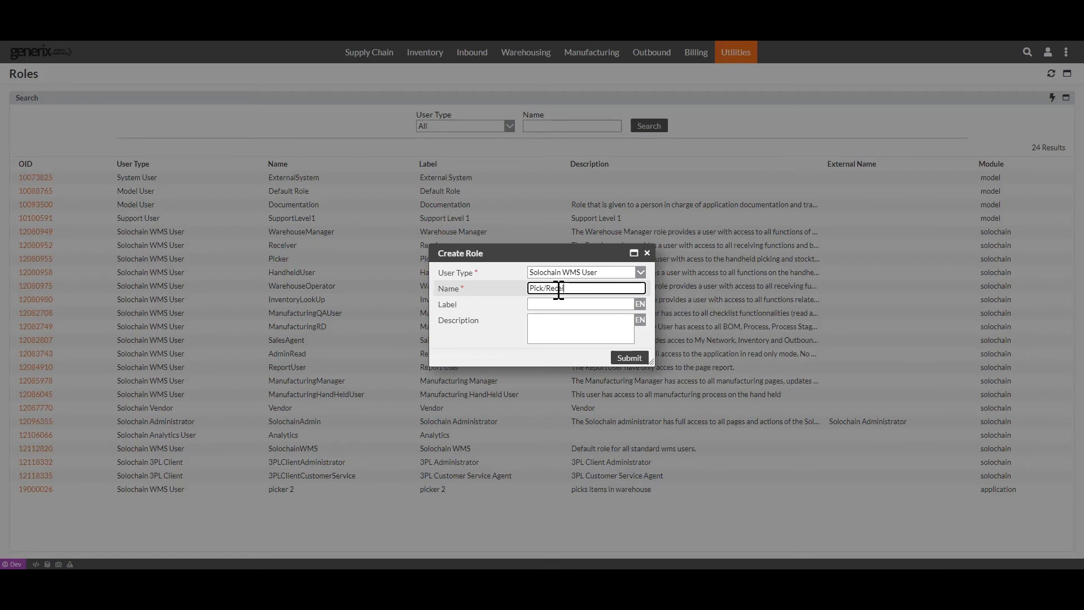
{"action": "type", "text": "Pick/Receive"}
Step: Reuse the role name Pick/Receive as its label, leave the description empty and submit the role
{"action": "left_click", "coordinate": [560, 303]}
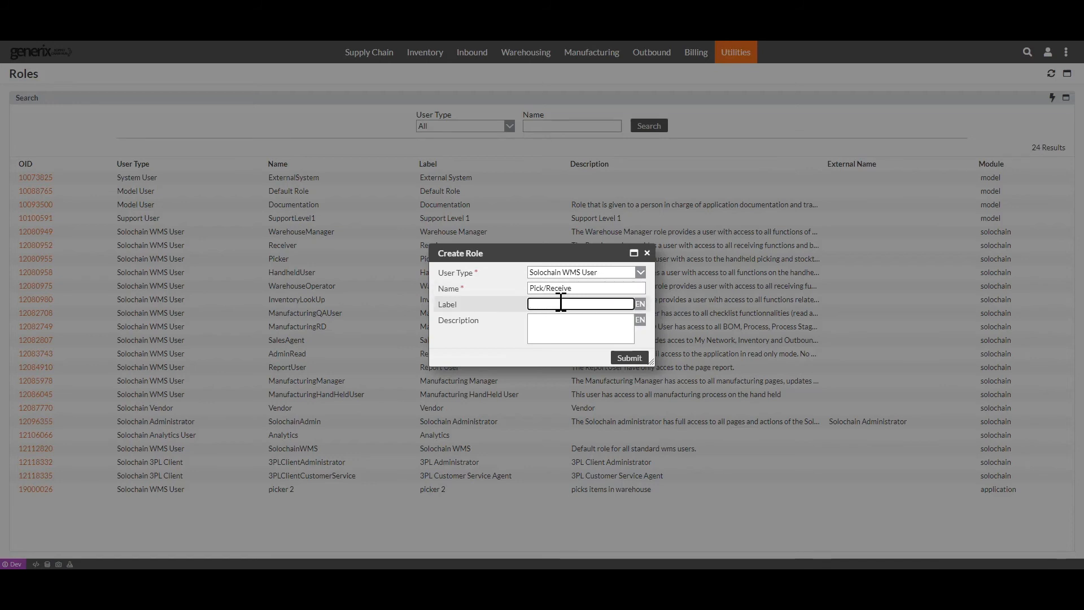
{"action": "left_click_drag", "start_coordinate": [578, 290], "coordinate": [535, 288]}
{"action": "right_click", "coordinate": [535, 286]}
{"action": "left_click", "coordinate": [549, 329]}
{"action": "right_click", "coordinate": [551, 304]}
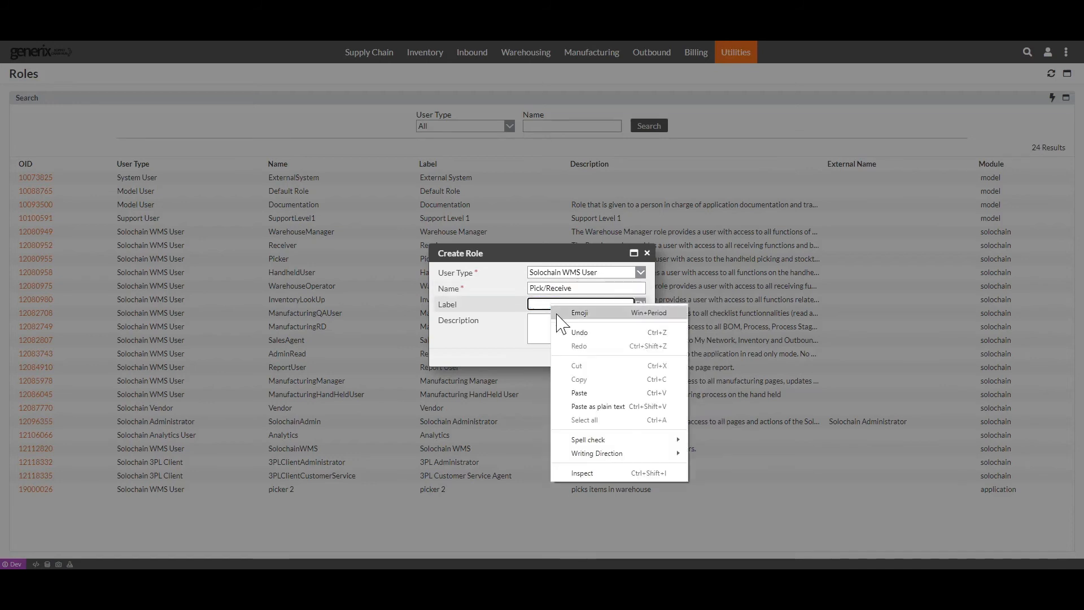
{"action": "left_click", "coordinate": [579, 393]}
{"action": "left_click", "coordinate": [551, 327]}
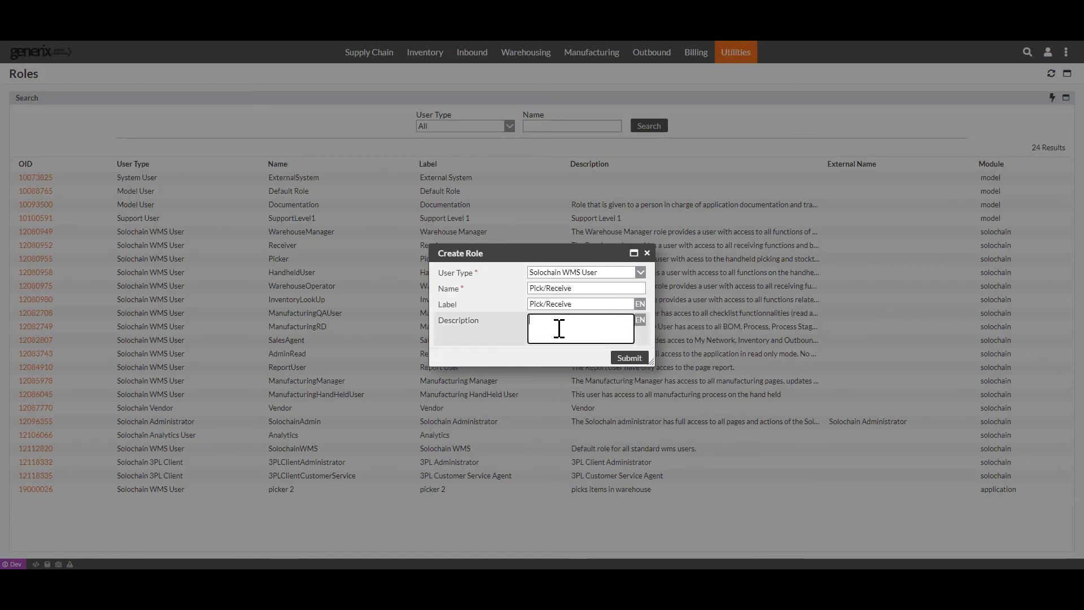
{"action": "left_click", "coordinate": [630, 357]}
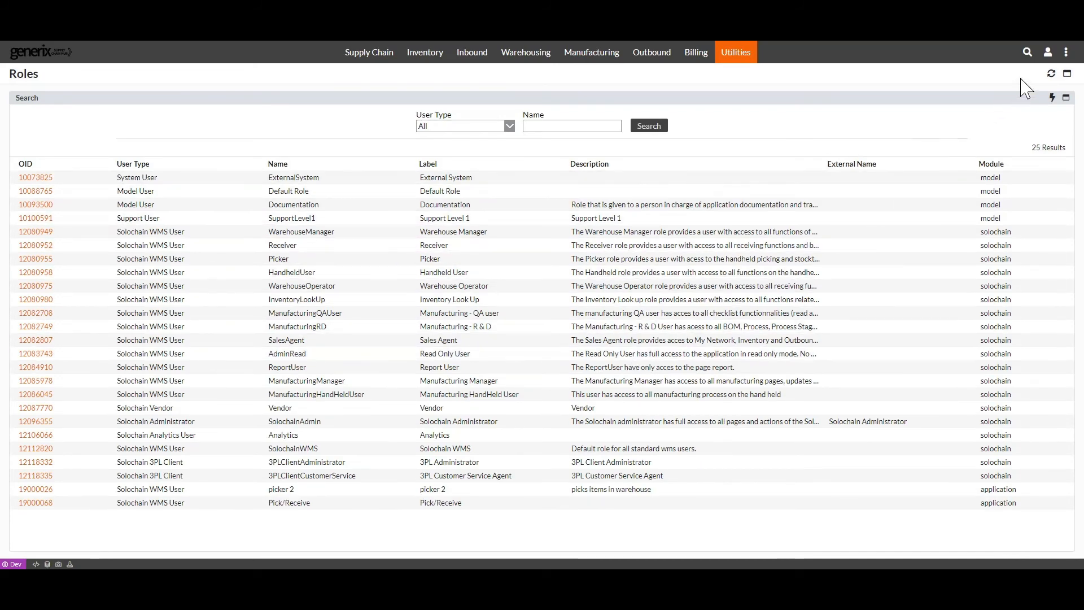
Step: Open the bookmarked UI Diagram and filter it by the Pick/Receive role
{"action": "left_click", "coordinate": [1047, 54]}
{"action": "mouse_move", "coordinate": [985, 110]}
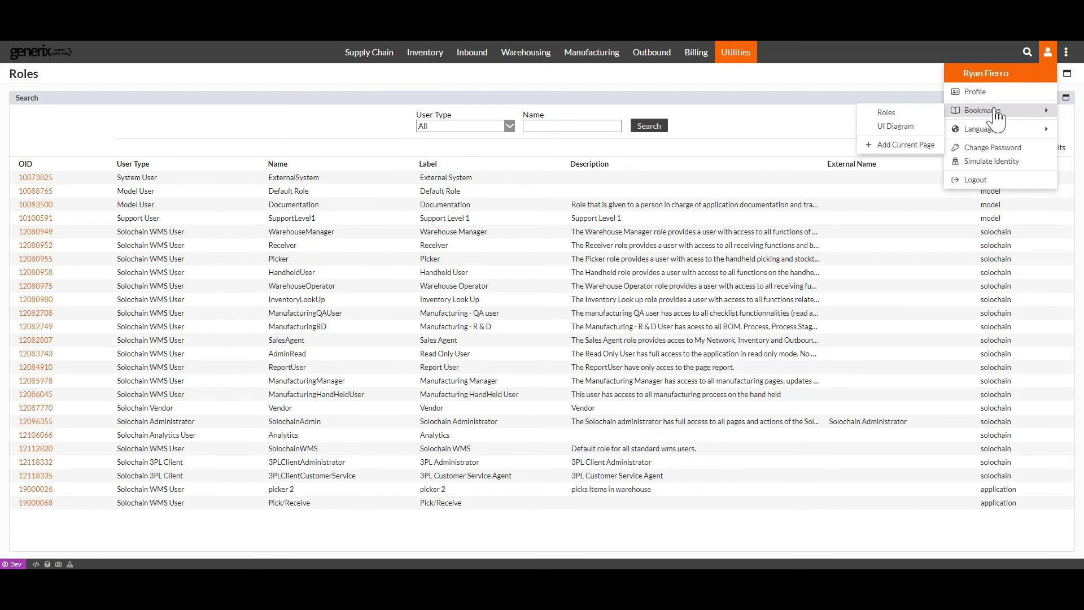
{"action": "left_click", "coordinate": [915, 127]}
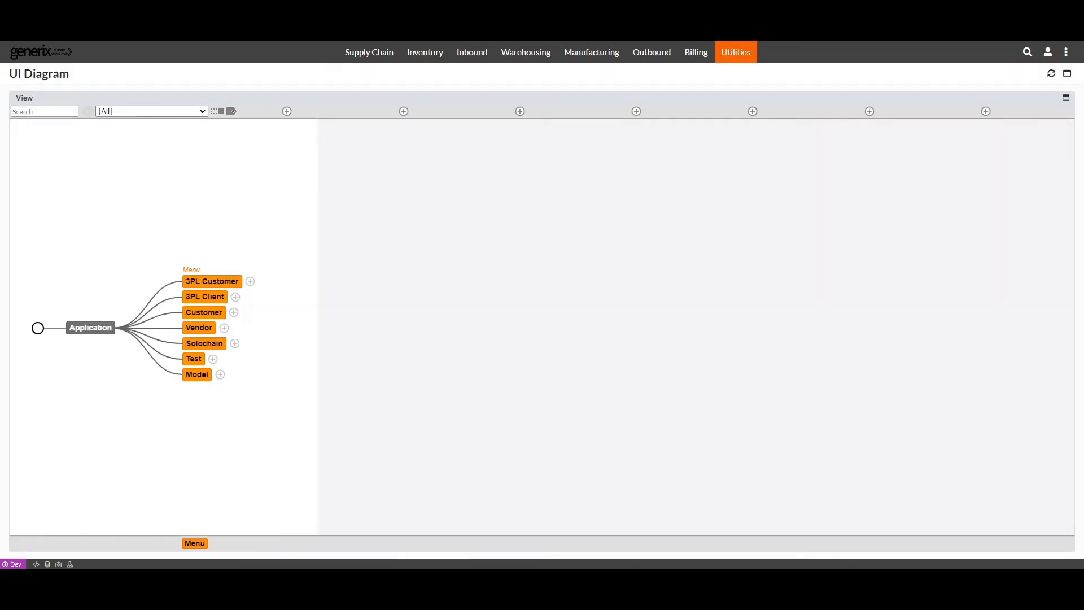
{"action": "left_click", "coordinate": [202, 111]}
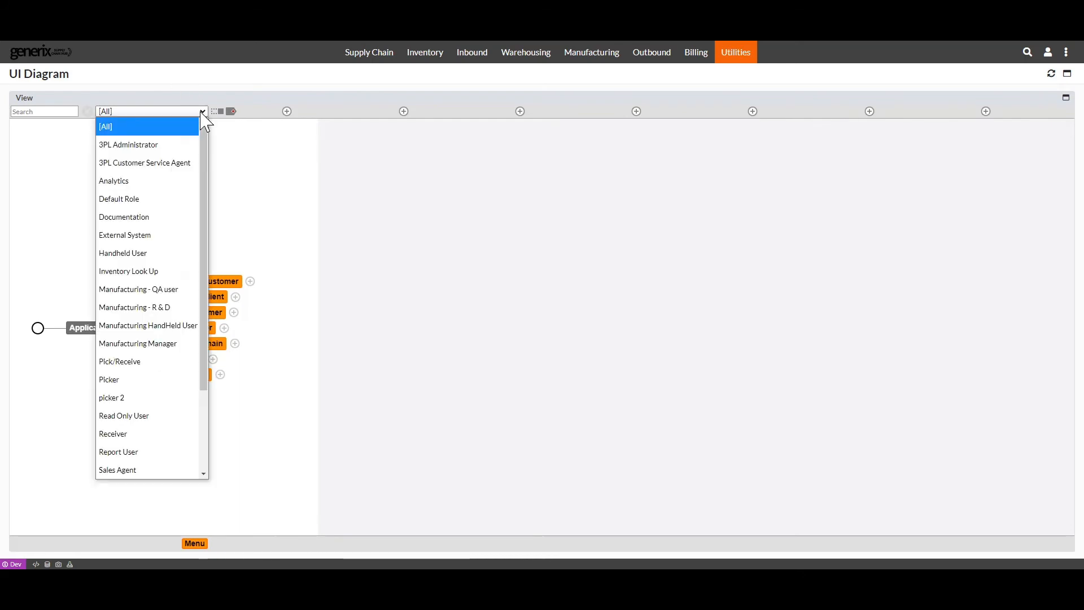
{"action": "left_click", "coordinate": [167, 367]}
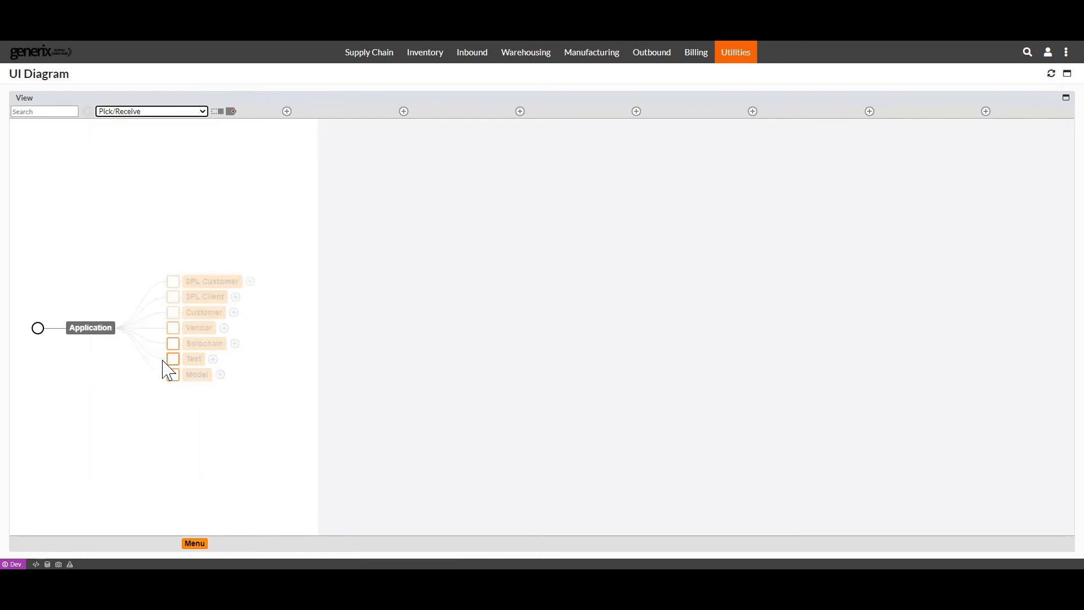
Step: Give the Pick/Receive role partial access to the Solochain menu and remove its access to Billing
{"action": "left_click", "coordinate": [173, 344]}
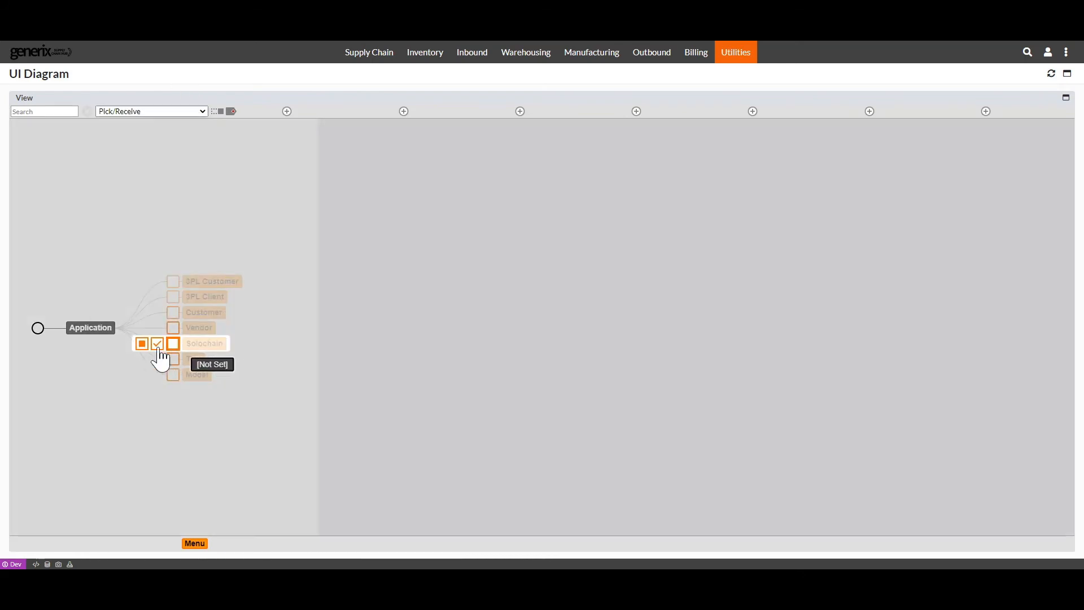
{"action": "left_click", "coordinate": [142, 344]}
{"action": "left_click", "coordinate": [235, 344]}
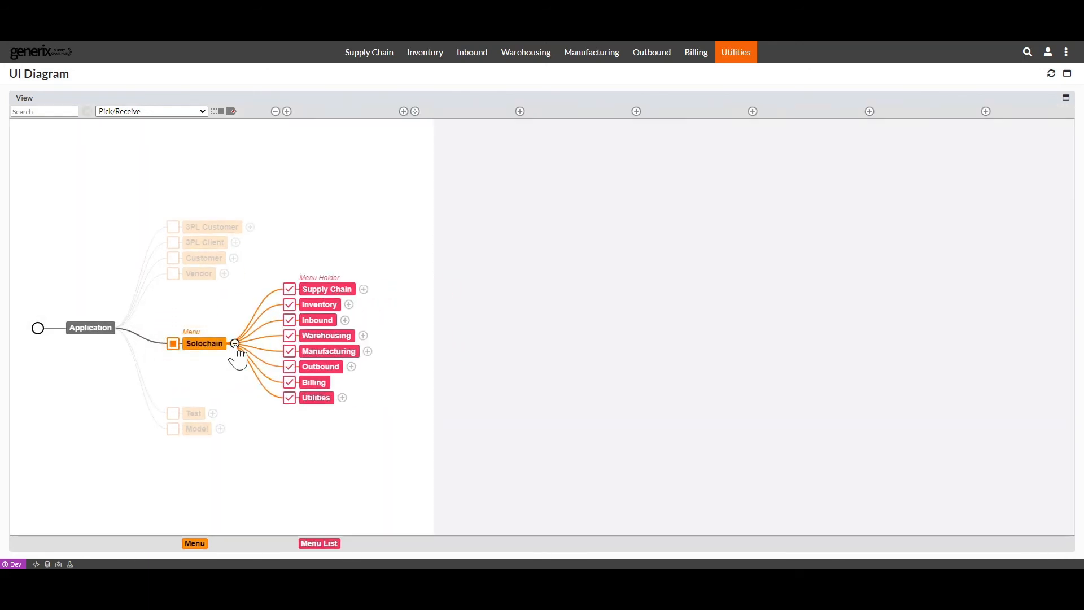
{"action": "left_click", "coordinate": [289, 382]}
{"action": "left_click", "coordinate": [275, 382]}
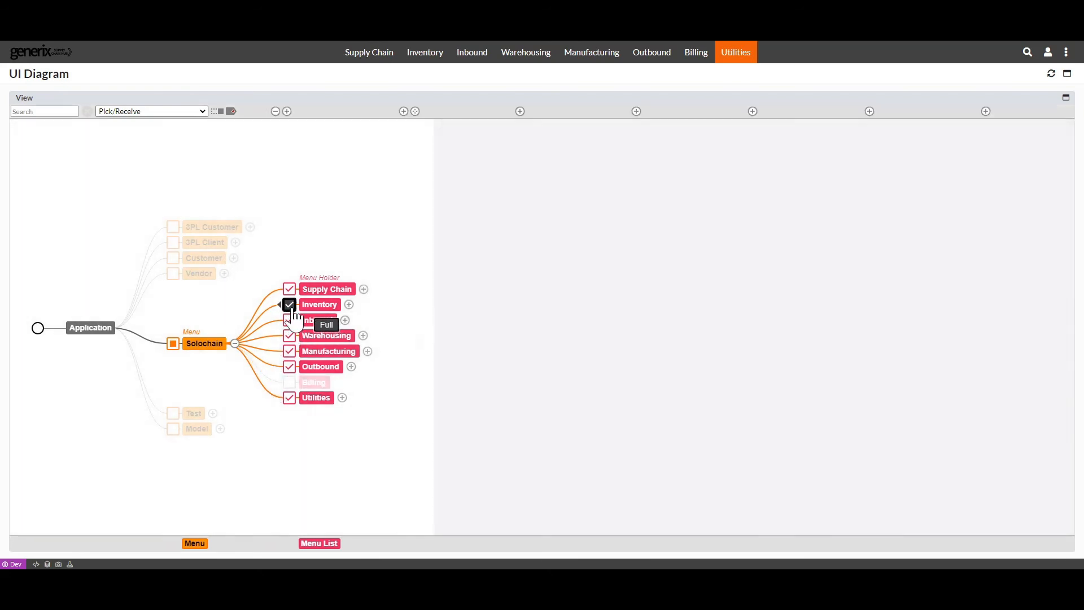
Step: Set the Inventory menu under Solochain to partial access and expand its whole branch
{"action": "left_click", "coordinate": [289, 304]}
{"action": "left_click", "coordinate": [258, 304]}
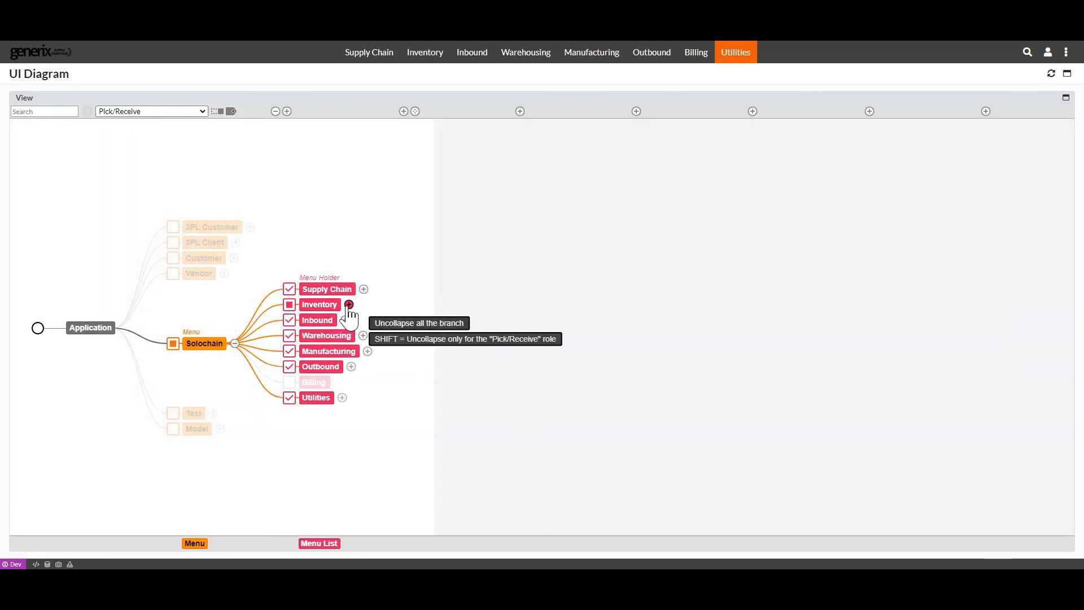
{"action": "left_click", "coordinate": [348, 305]}
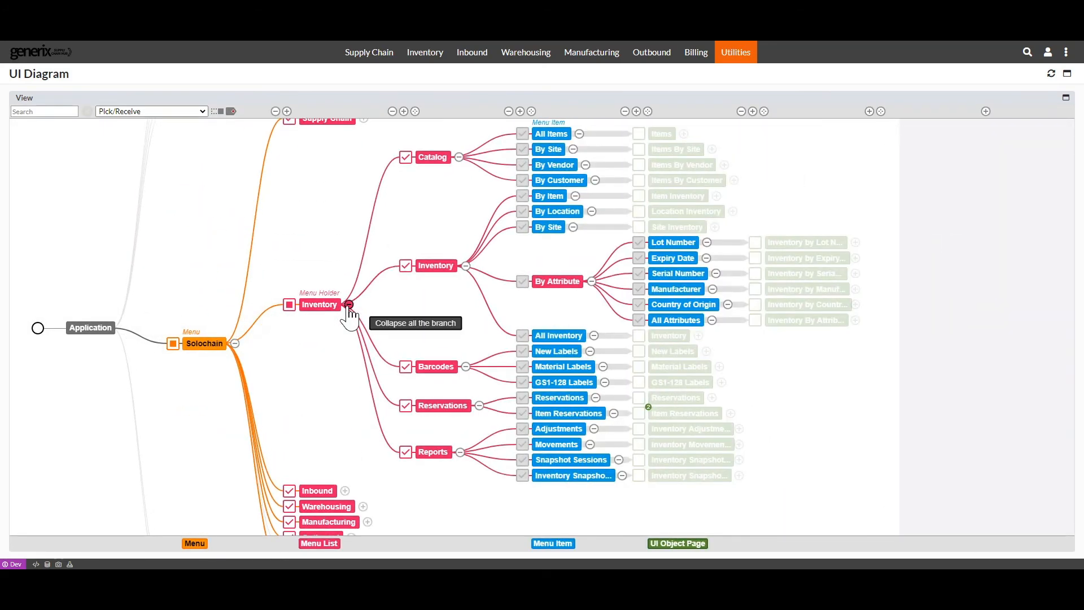
Step: Set the nested Inventory list to partial access and grant Read access to the Inventory page under All Inventory
{"action": "left_click", "coordinate": [406, 267]}
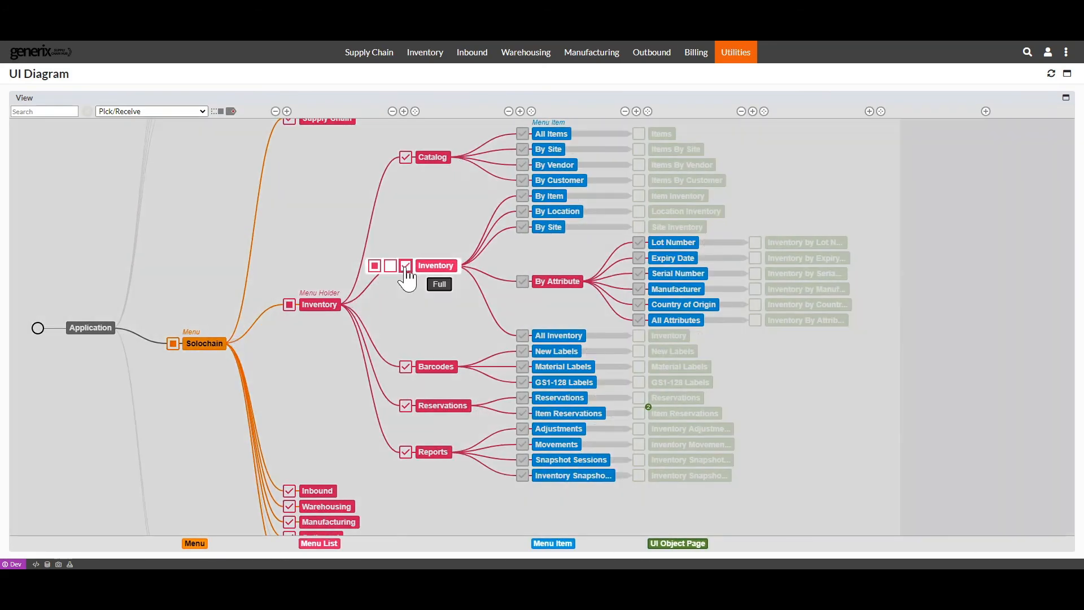
{"action": "left_click", "coordinate": [375, 265]}
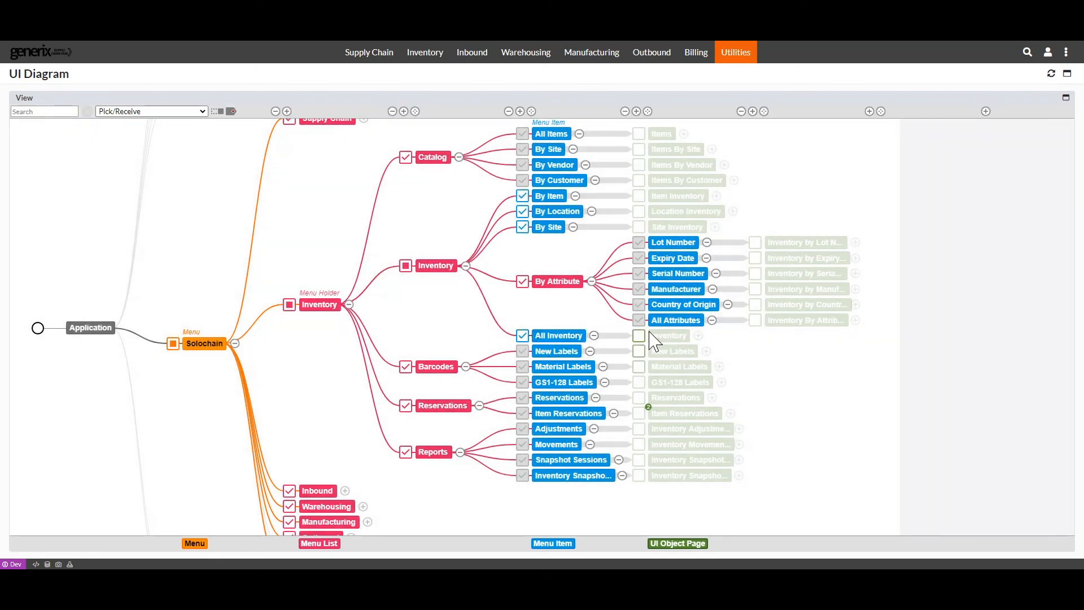
{"action": "left_click", "coordinate": [639, 336]}
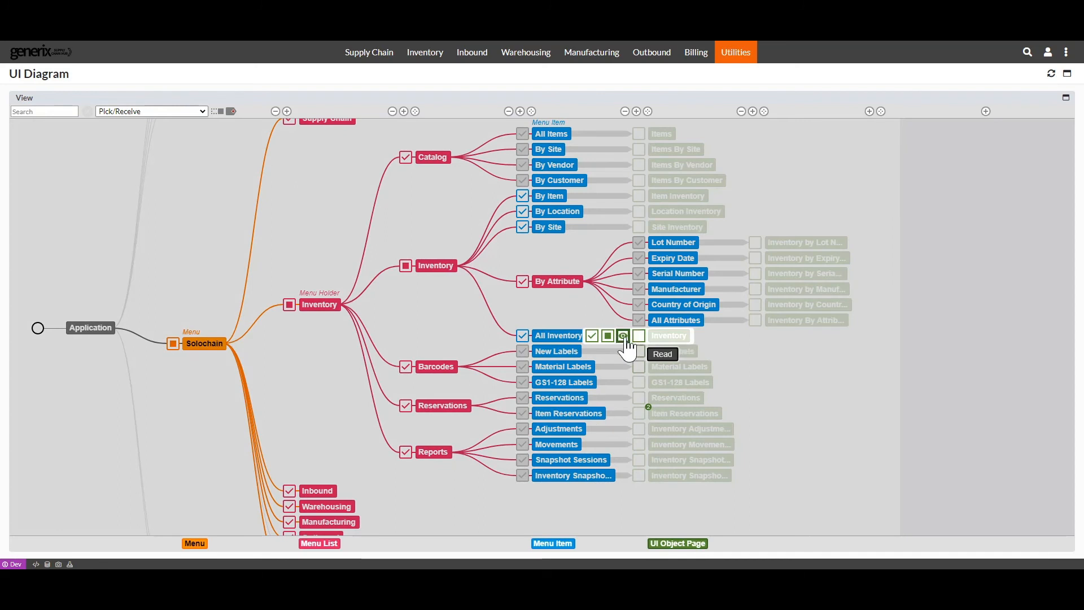
{"action": "left_click", "coordinate": [635, 337]}
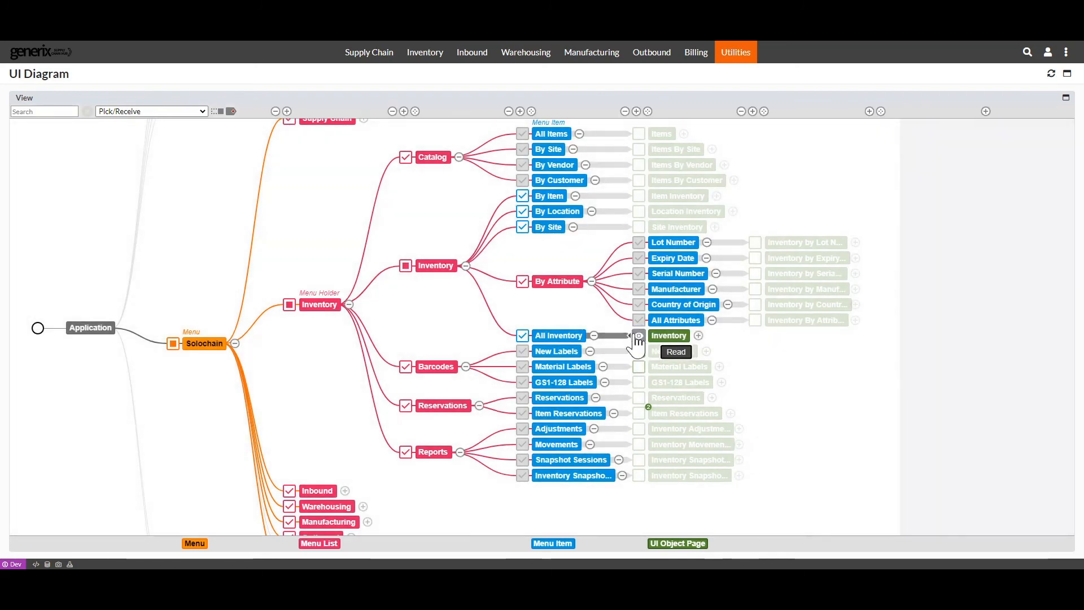
Step: Return to the home page and simulate the identity of user Picker 1
{"action": "left_click", "coordinate": [54, 49]}
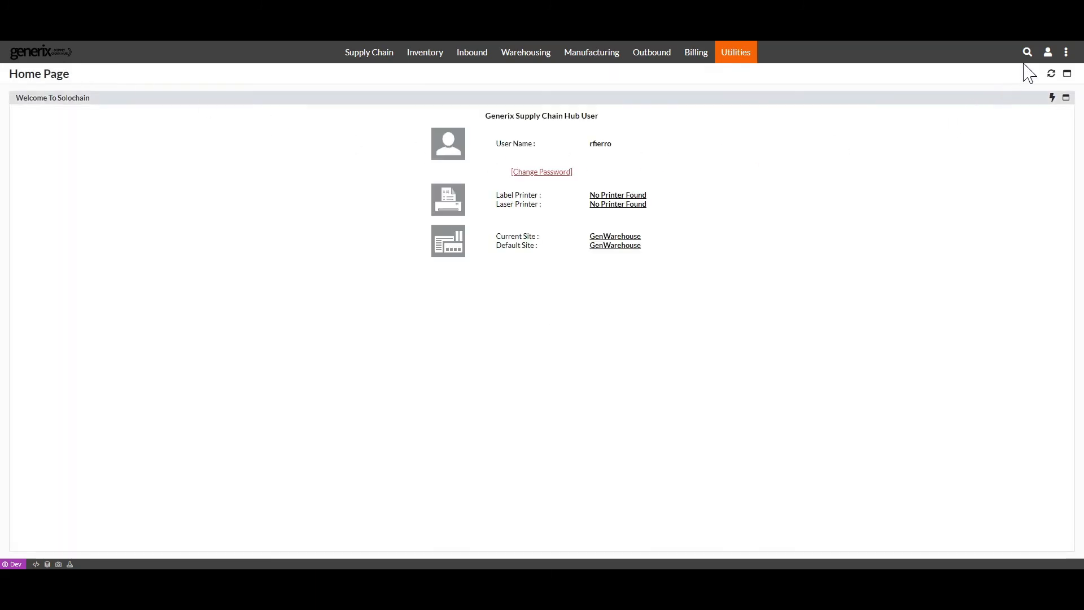
{"action": "left_click", "coordinate": [1047, 52]}
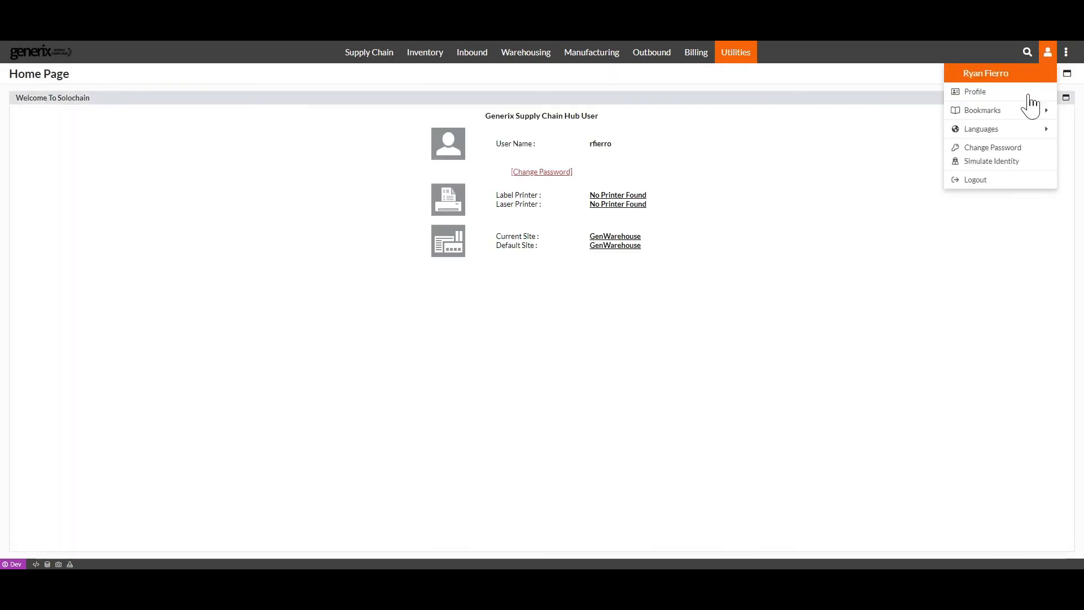
{"action": "left_click", "coordinate": [1014, 164]}
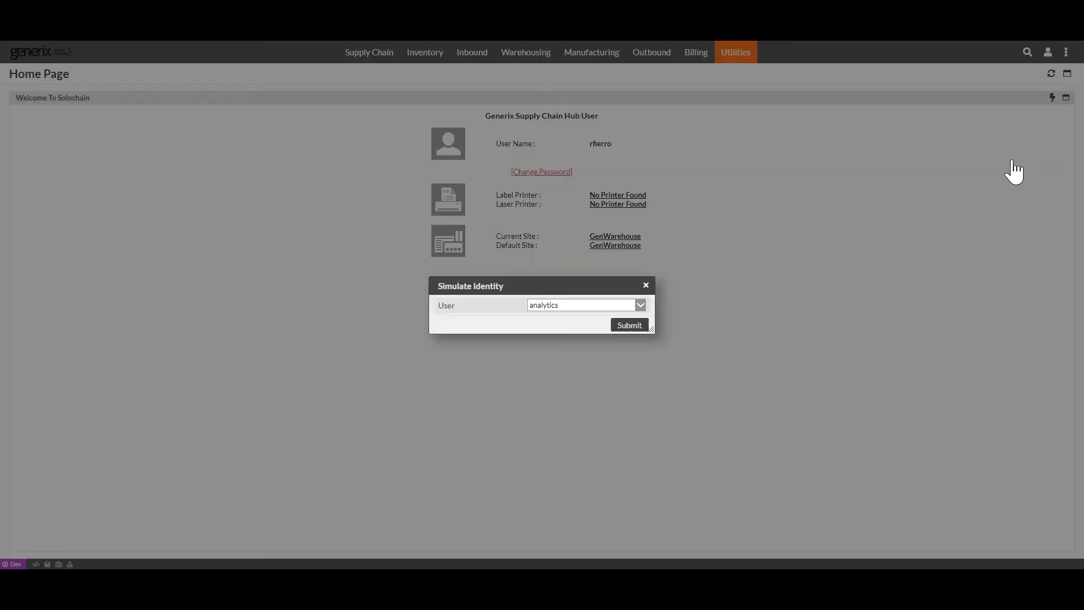
{"action": "left_click", "coordinate": [640, 305]}
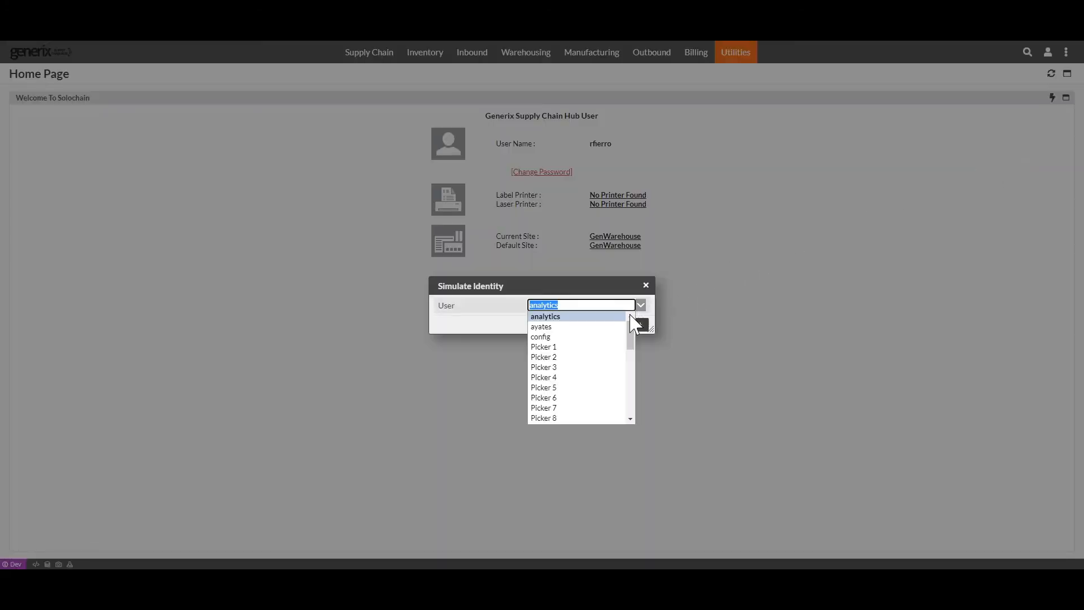
{"action": "left_click", "coordinate": [583, 347]}
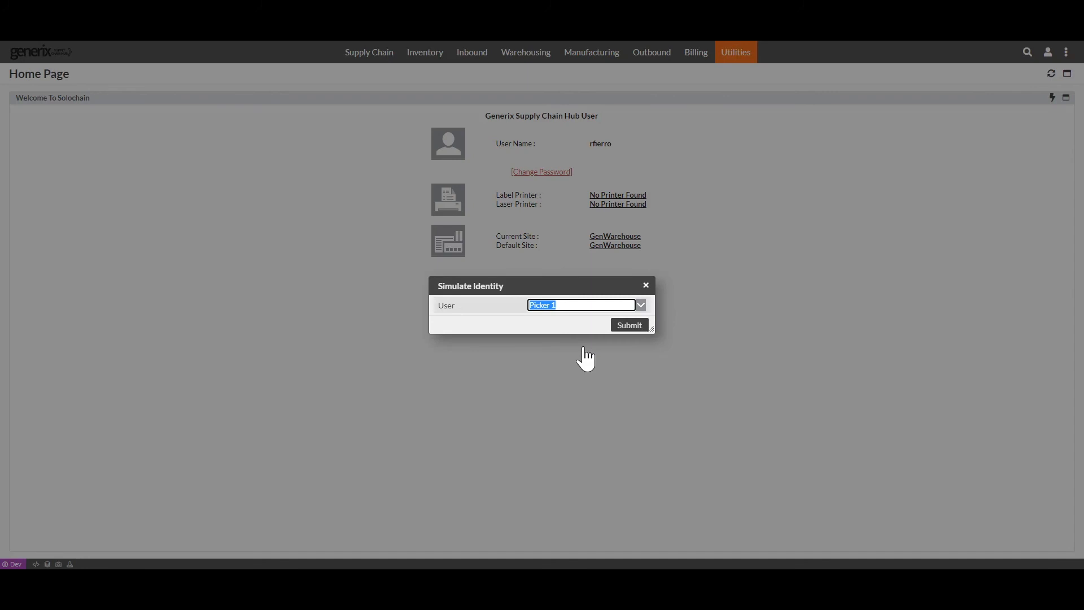
{"action": "left_click", "coordinate": [618, 332]}
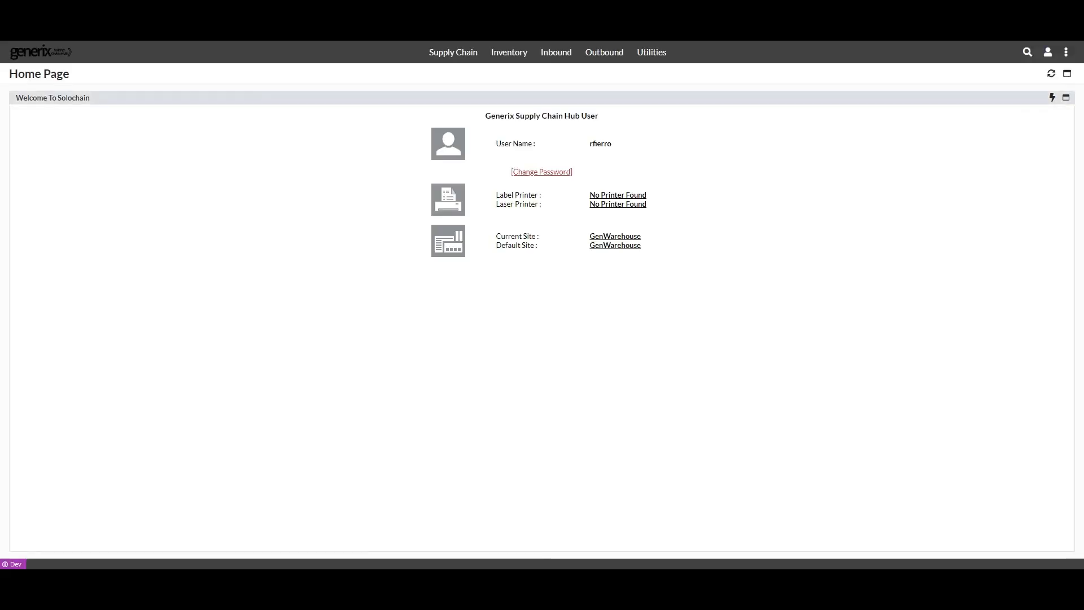
Step: Check the Utilities options available to the simulated picker and bring up the SoloBrowser handheld main menu
{"action": "left_click", "coordinate": [656, 59]}
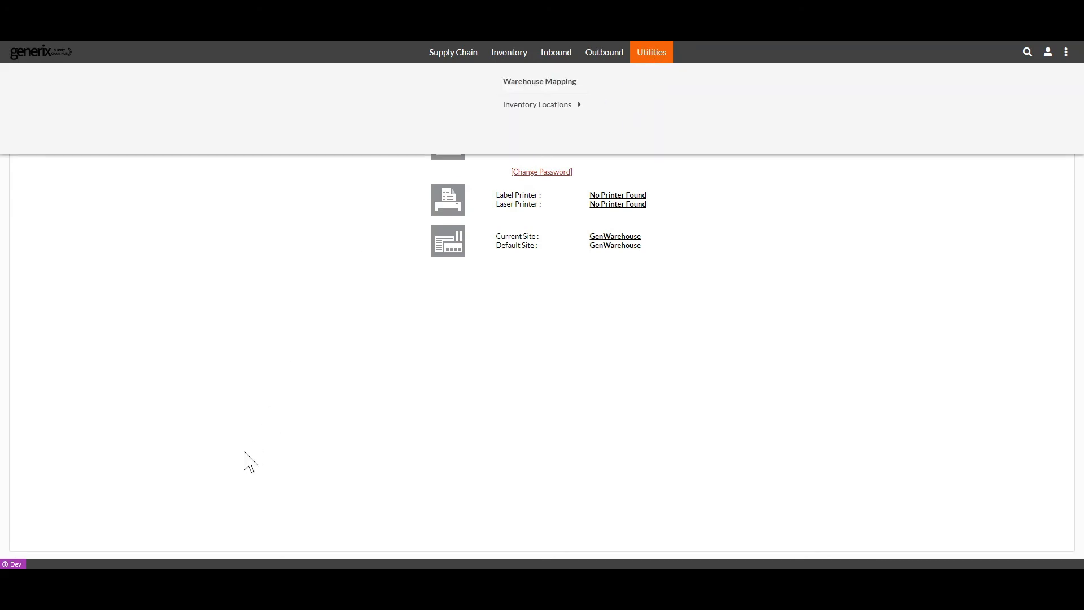
{"action": "left_click", "coordinate": [177, 559]}
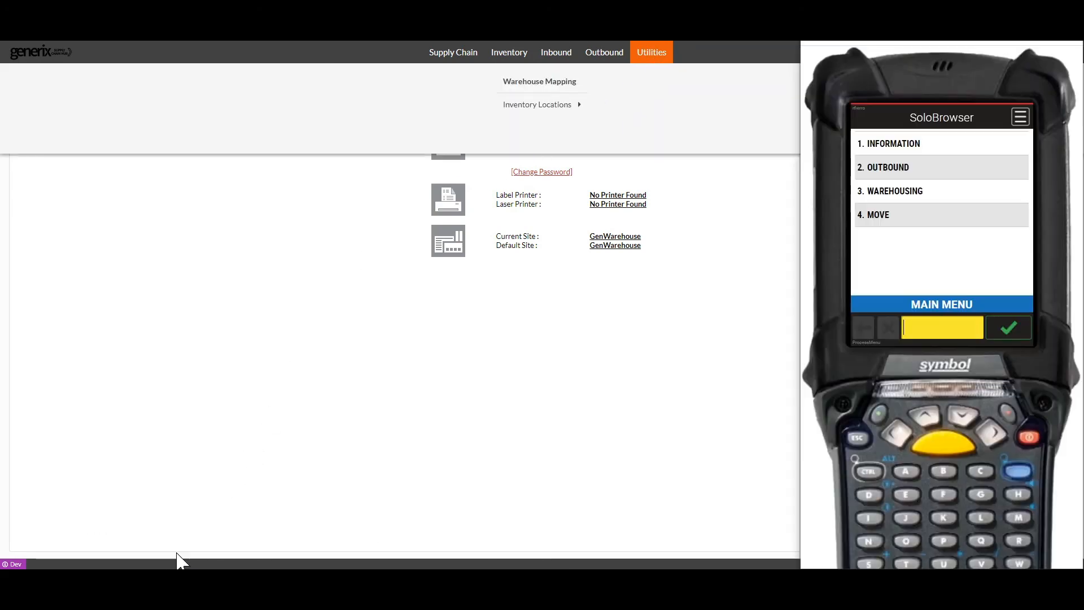